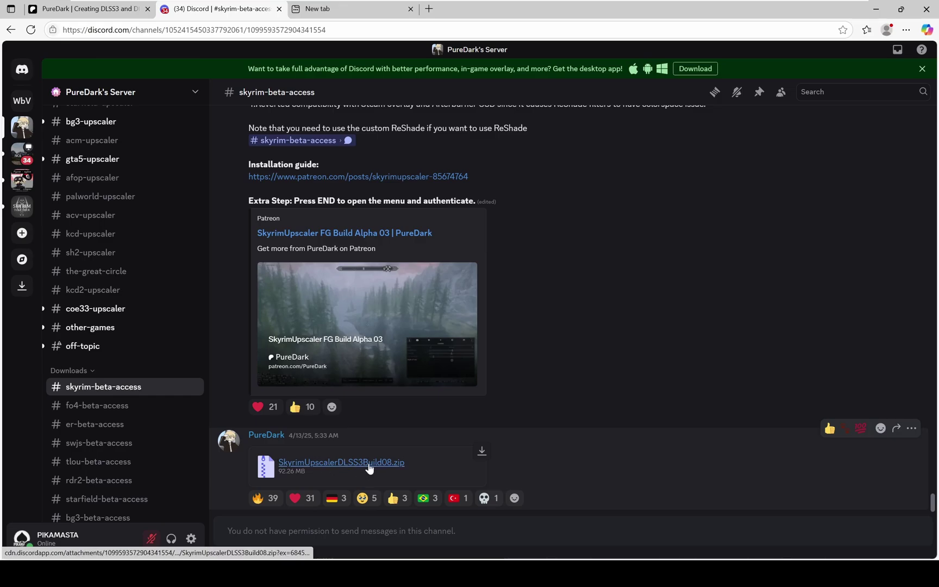
Download SkyrimUpscalerDLSS3Build08.zip and CustomReShade6.3.3.zip from the Discord posts, confirming each download.
{"action": "left_click", "coordinate": [370, 464]}
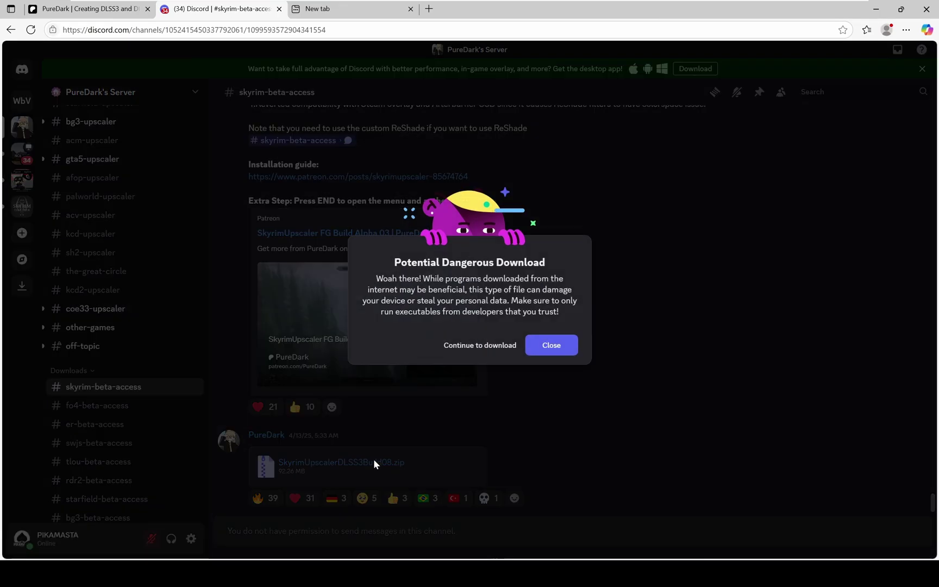
{"action": "left_click", "coordinate": [495, 348]}
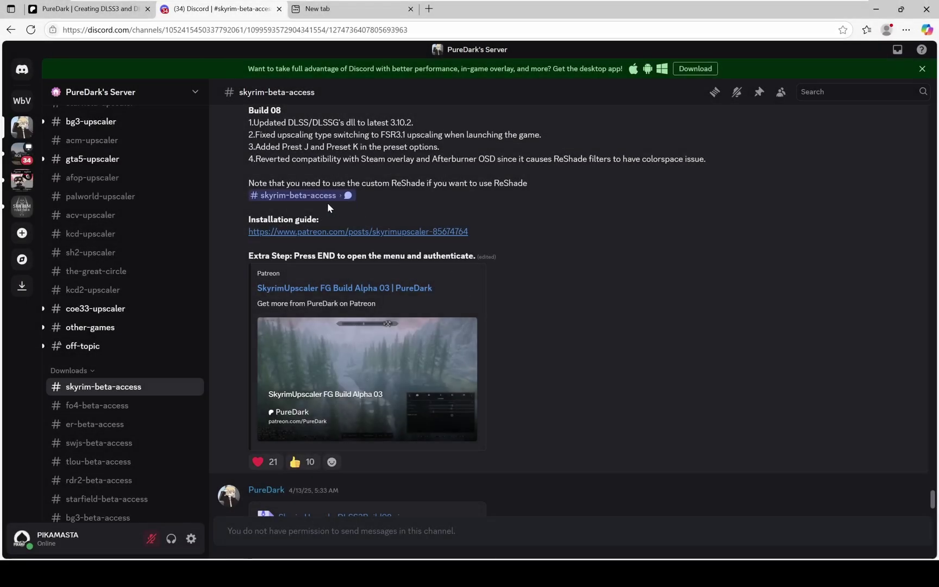
{"action": "left_click", "coordinate": [319, 197]}
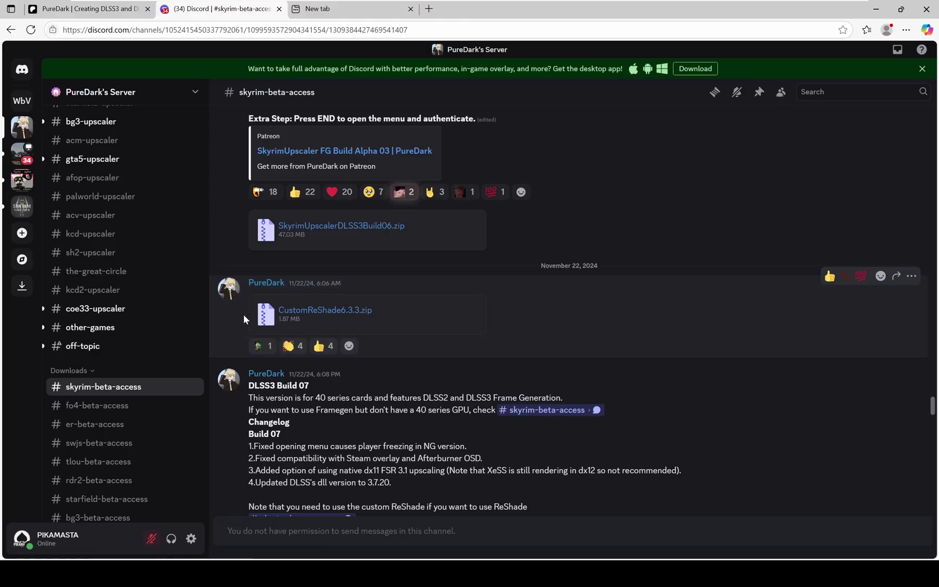
{"action": "left_click", "coordinate": [325, 311]}
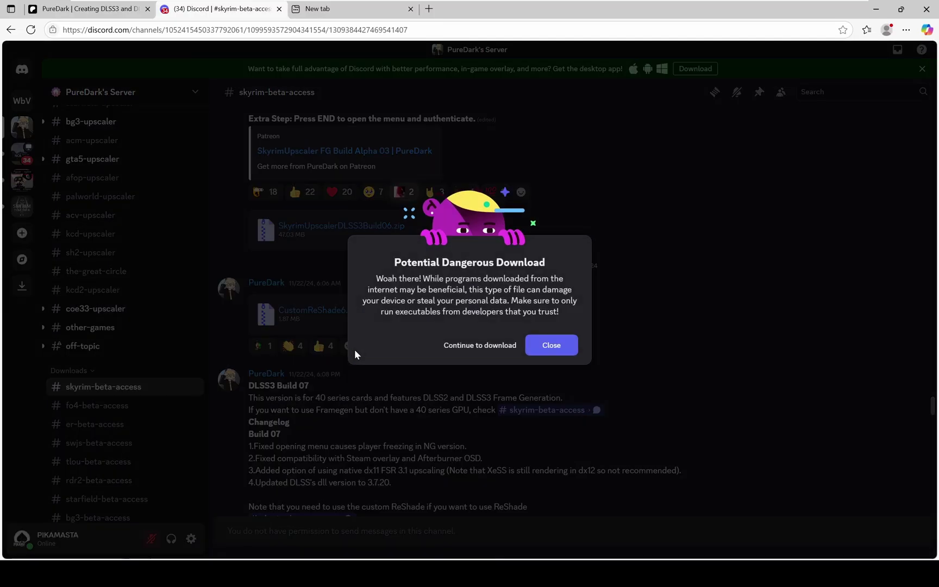
{"action": "left_click", "coordinate": [474, 345]}
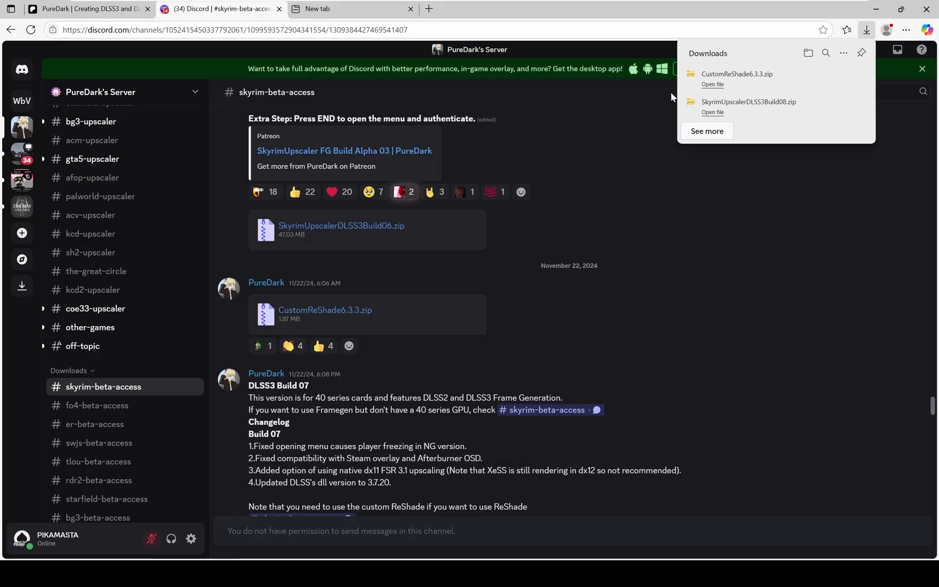
{"action": "left_click", "coordinate": [879, 10]}
Copy both zips from Downloads, then switch to the D:\Nolvus Program Downloader window.
{"action": "left_click", "coordinate": [879, 9]}
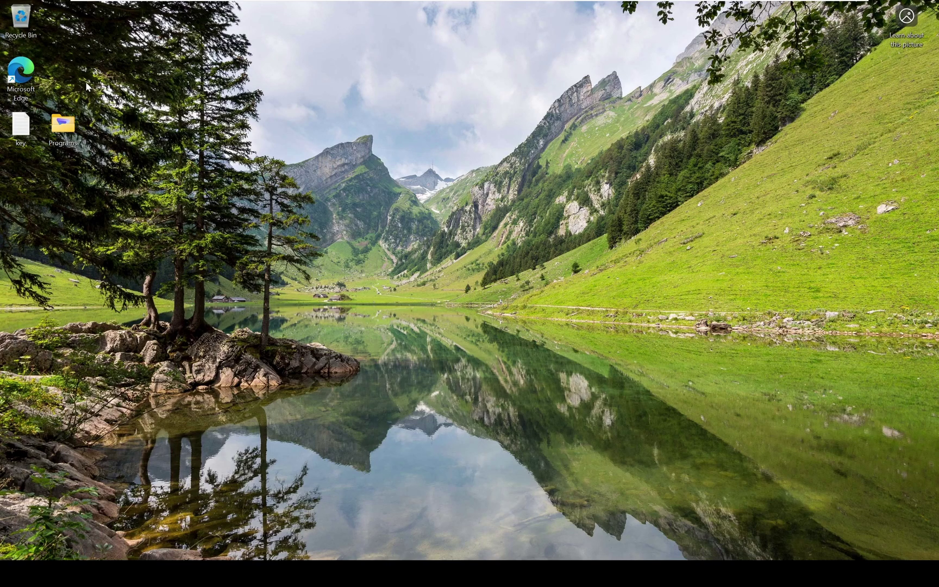
{"action": "key", "text": "super+e"}
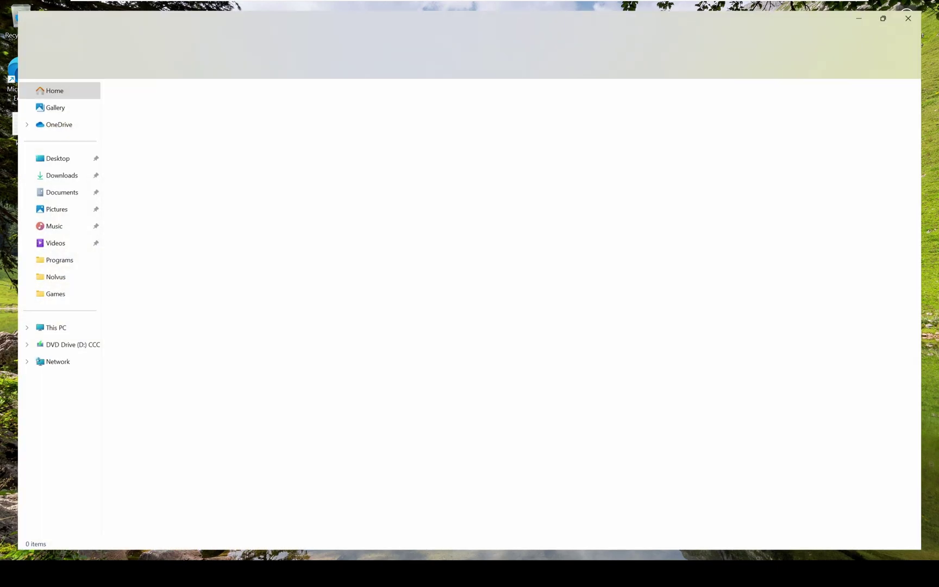
{"action": "left_click", "coordinate": [41, 173]}
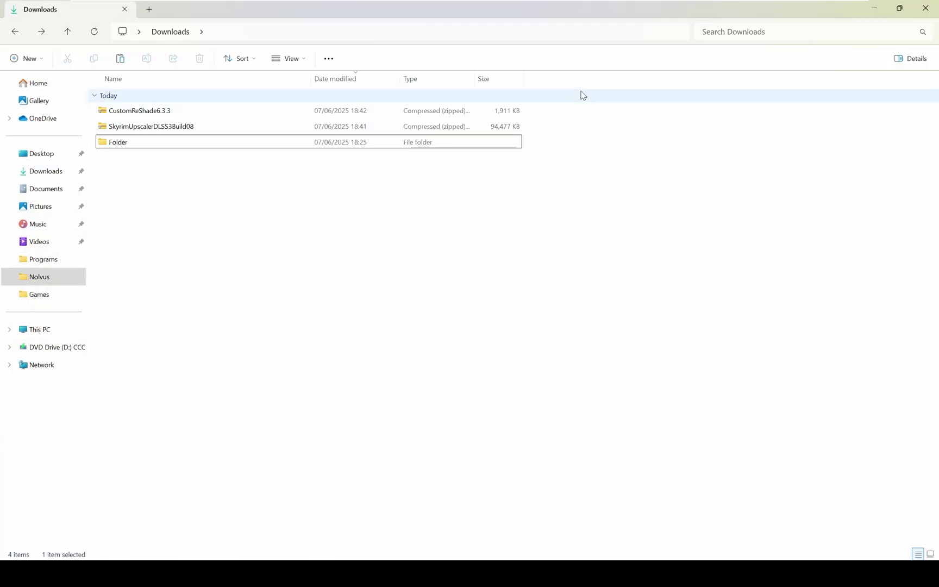
{"action": "left_click_drag", "start_coordinate": [575, 113], "coordinate": [473, 126]}
{"action": "right_click", "coordinate": [473, 127]}
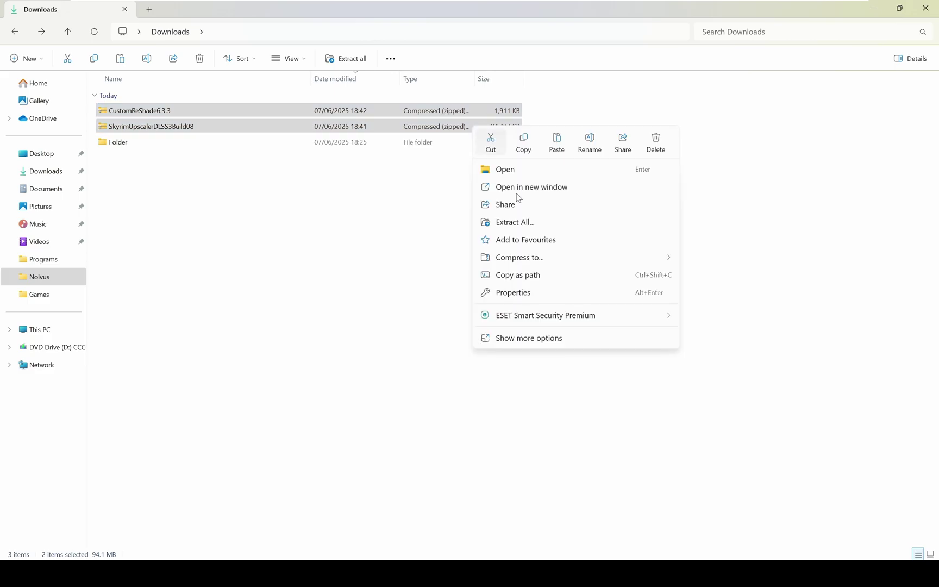
{"action": "left_click", "coordinate": [525, 146]}
{"action": "left_click", "coordinate": [566, 280]}
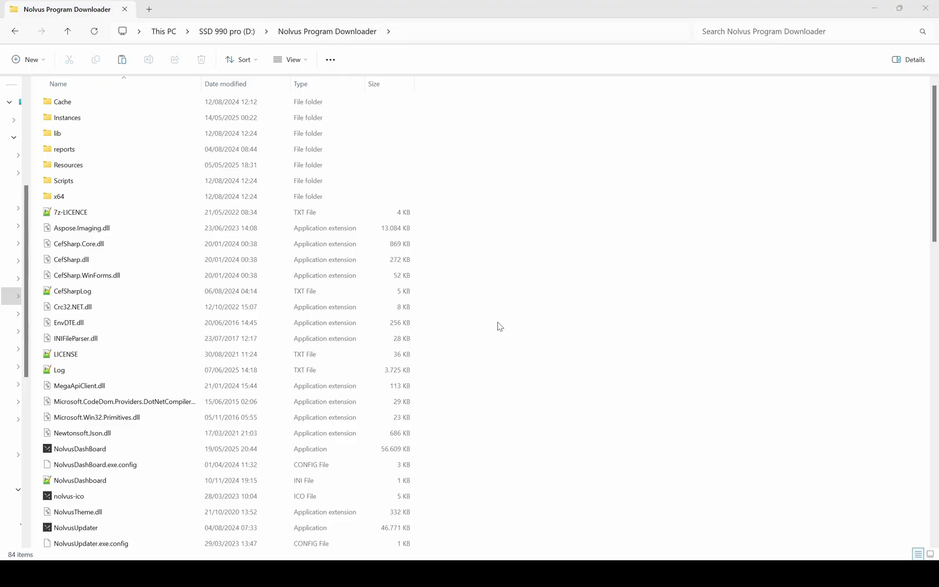
{"action": "left_click", "coordinate": [632, 255]}
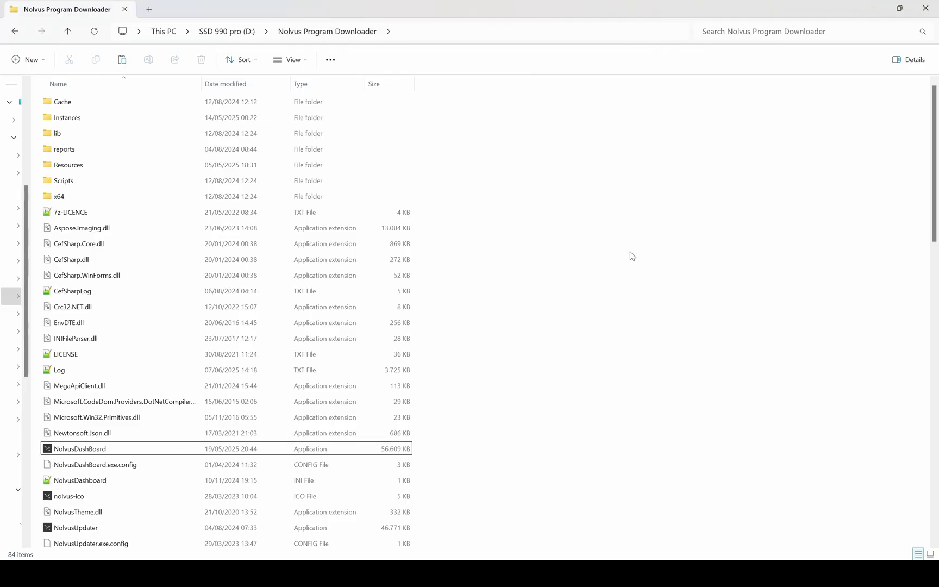
Paste both zips into Instances\ARCHIVE\11. ENB & RESHADE.
{"action": "double_click", "coordinate": [125, 122]}
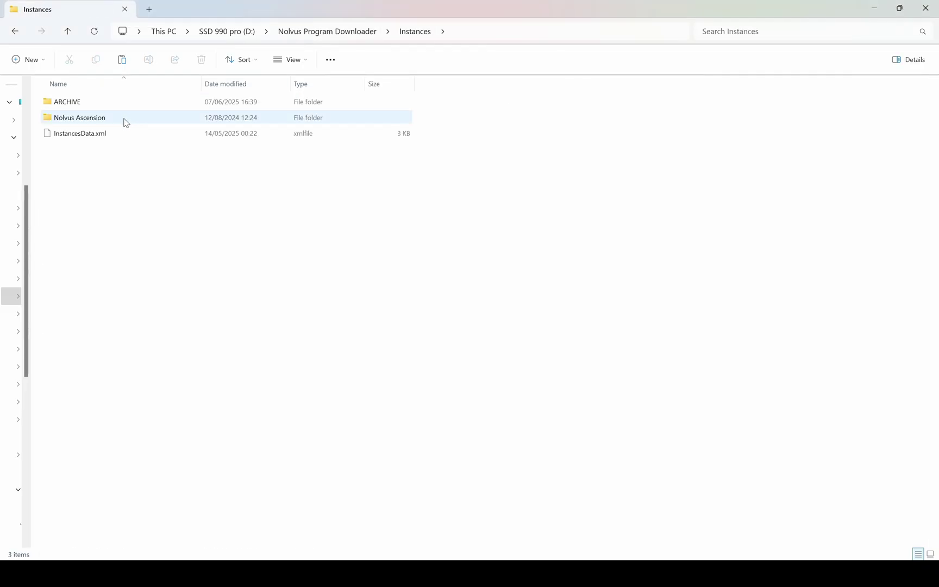
{"action": "mouse_move", "coordinate": [105, 107]}
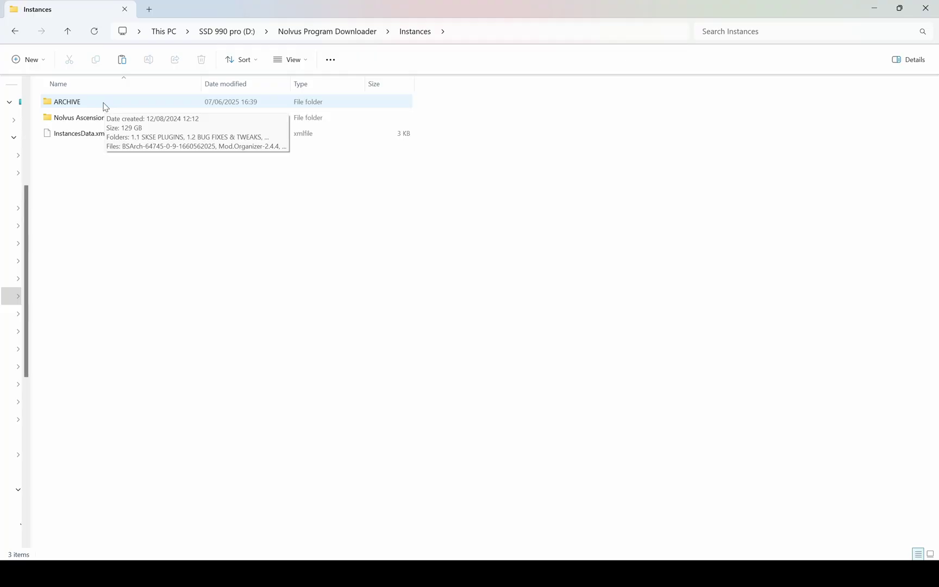
{"action": "double_click", "coordinate": [103, 104]}
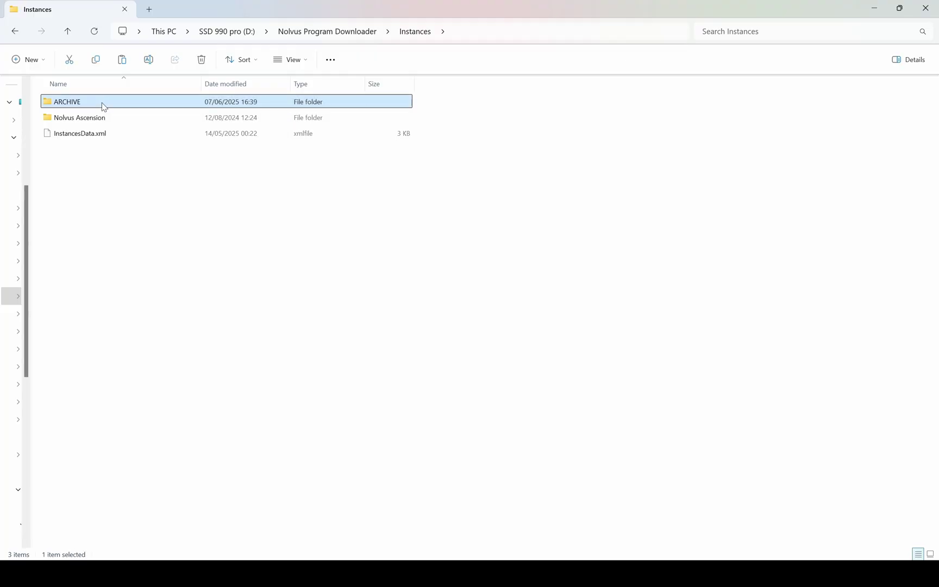
{"action": "scroll", "coordinate": [114, 380], "scroll_direction": "down", "scroll_amount": 13}
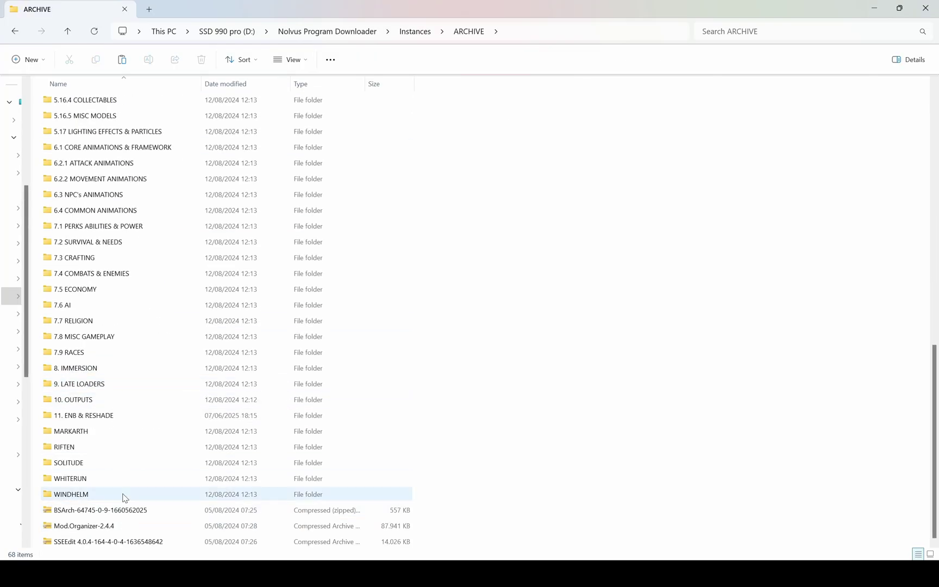
{"action": "mouse_move", "coordinate": [125, 420]}
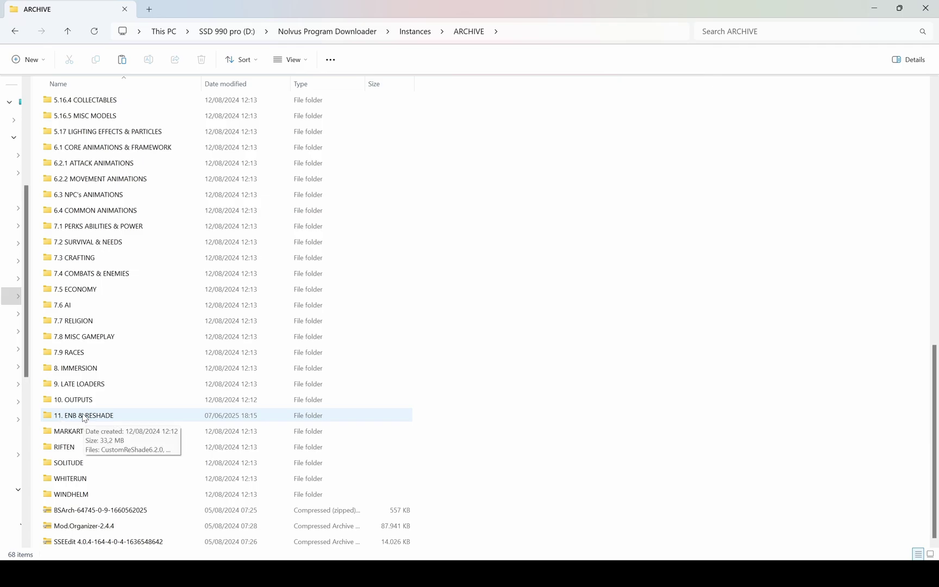
{"action": "double_click", "coordinate": [116, 419]}
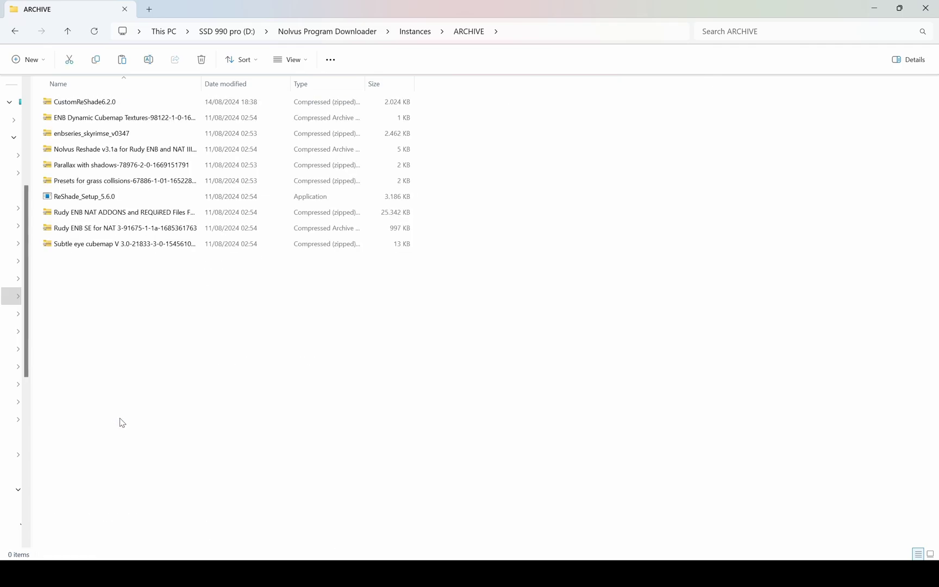
{"action": "right_click", "coordinate": [178, 342]}
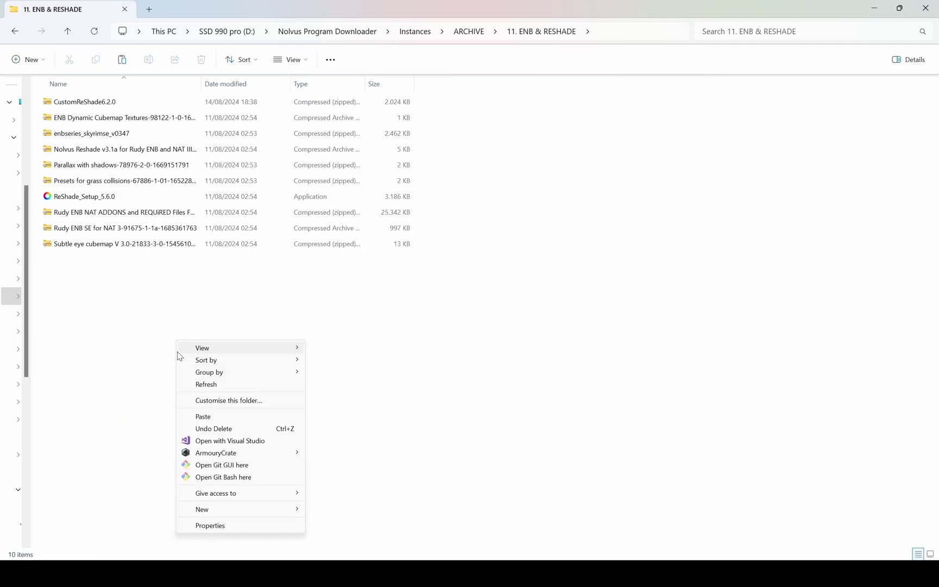
{"action": "left_click", "coordinate": [226, 417]}
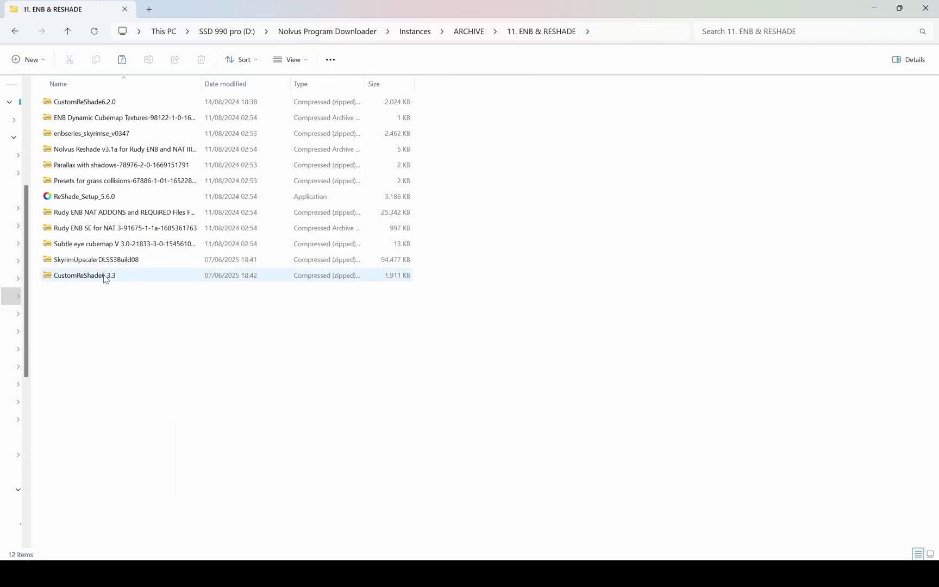
Extract CustomReShade6.3.3.zip with 7-Zip into a CustomReShade6.3.3 folder and open it.
{"action": "left_click", "coordinate": [105, 276]}
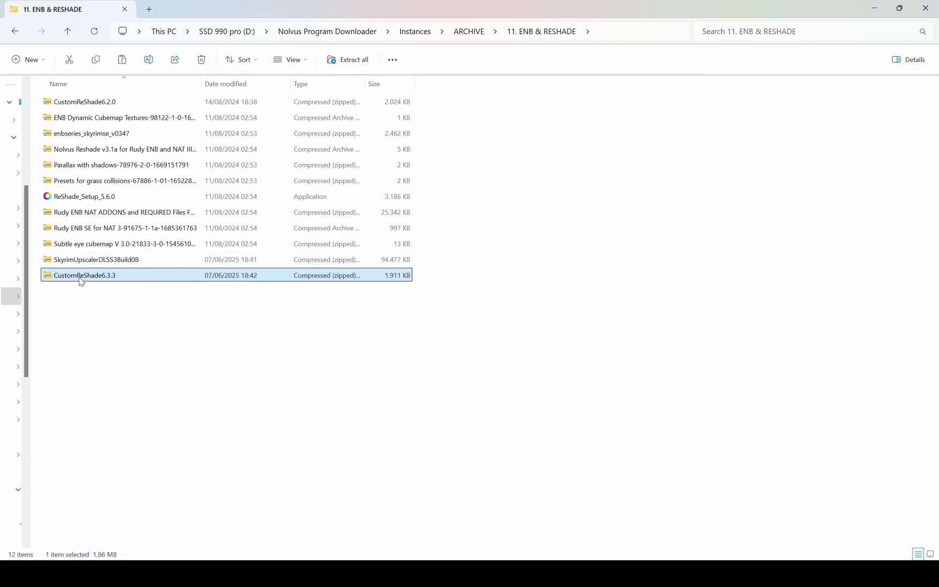
{"action": "right_click", "coordinate": [84, 280]}
{"action": "mouse_move", "coordinate": [121, 334]}
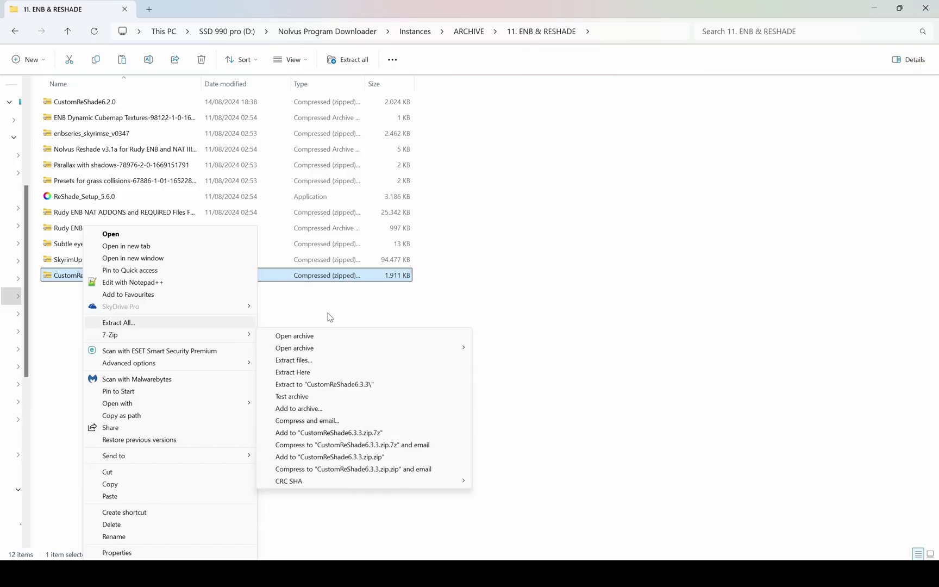
{"action": "left_click", "coordinate": [322, 384]}
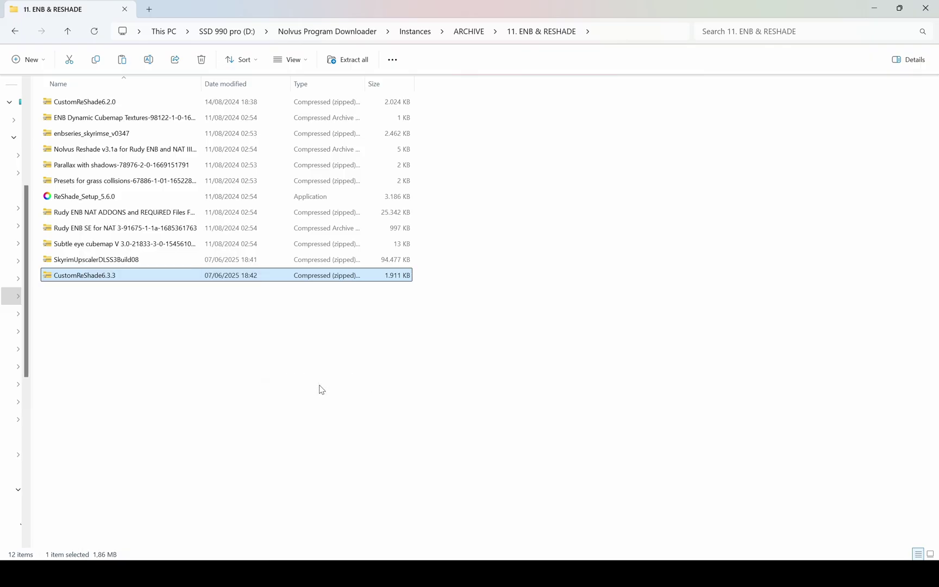
{"action": "double_click", "coordinate": [161, 291]}
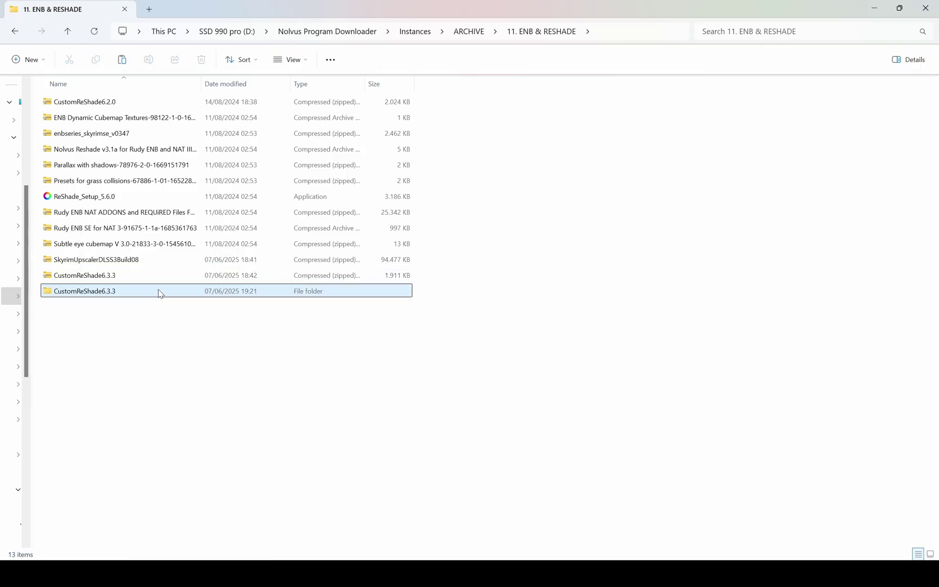
Copy dxgi.dll from the CustomReShade6.3.3 folder.
{"action": "left_click", "coordinate": [118, 106]}
{"action": "right_click", "coordinate": [117, 105]}
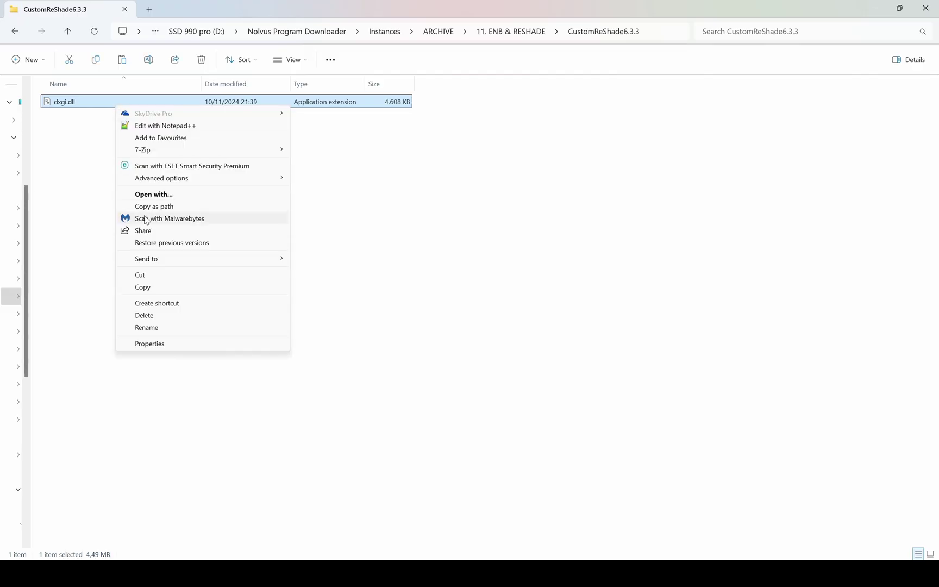
{"action": "left_click", "coordinate": [149, 292]}
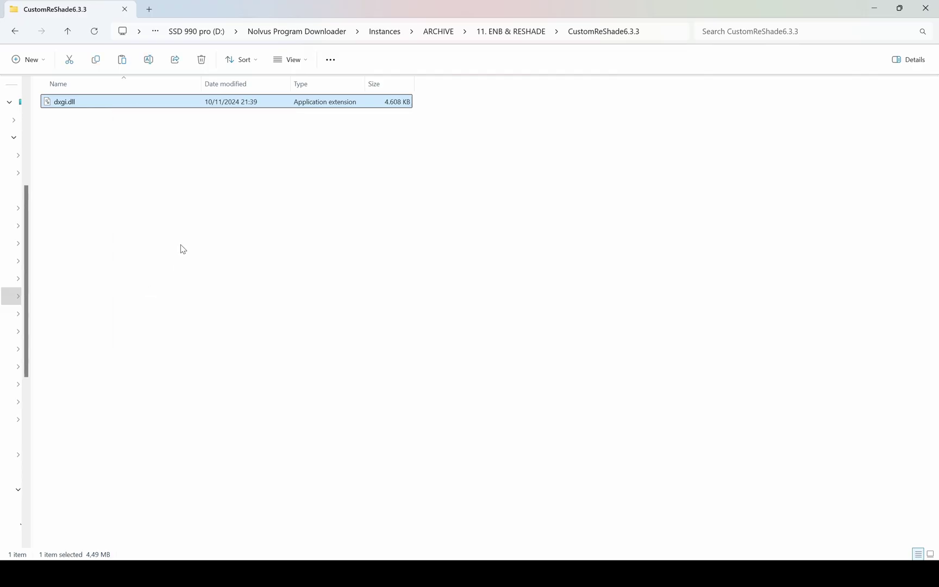
Navigate to the Nolvus Ascension STOCK GAME folder.
{"action": "left_click", "coordinate": [15, 31]}
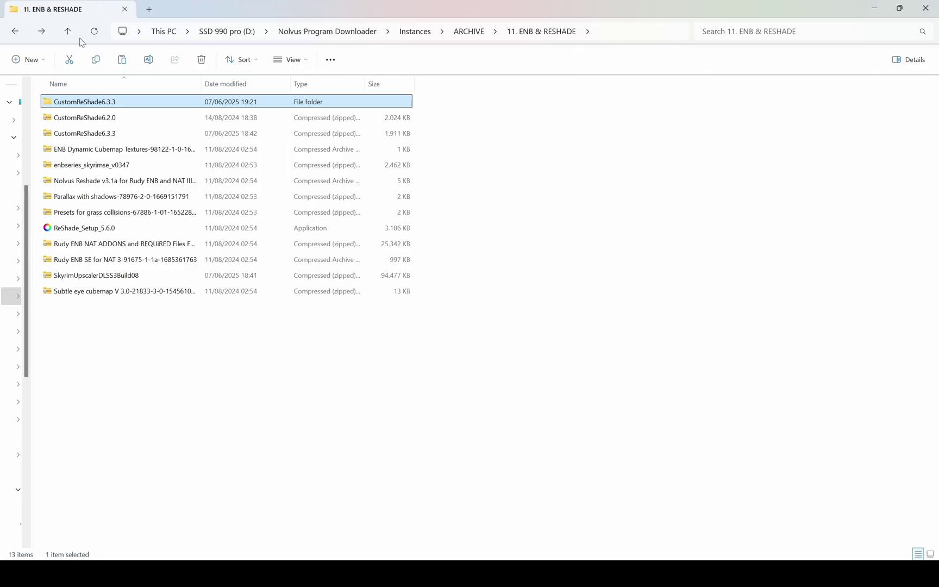
{"action": "left_click", "coordinate": [416, 33]}
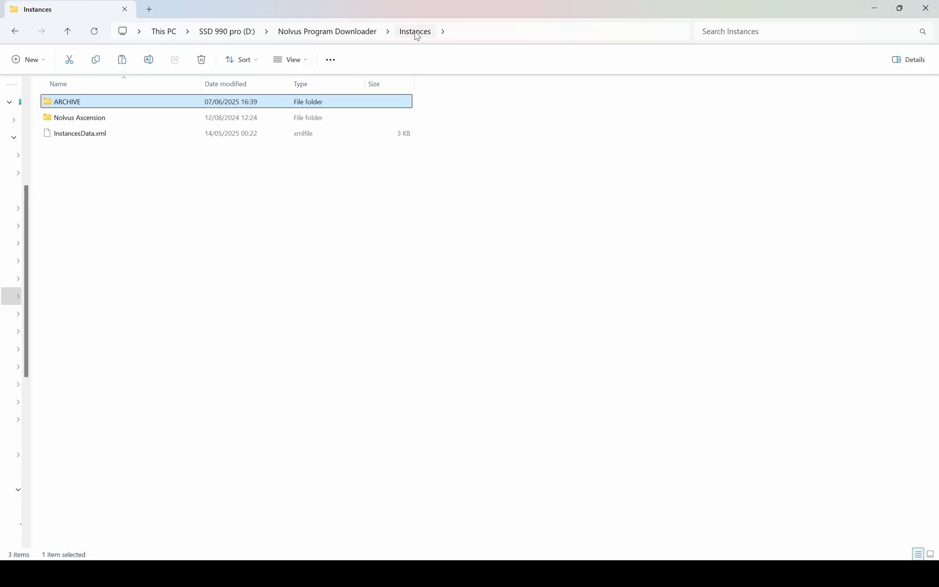
{"action": "left_click", "coordinate": [146, 119]}
{"action": "double_click", "coordinate": [146, 119]}
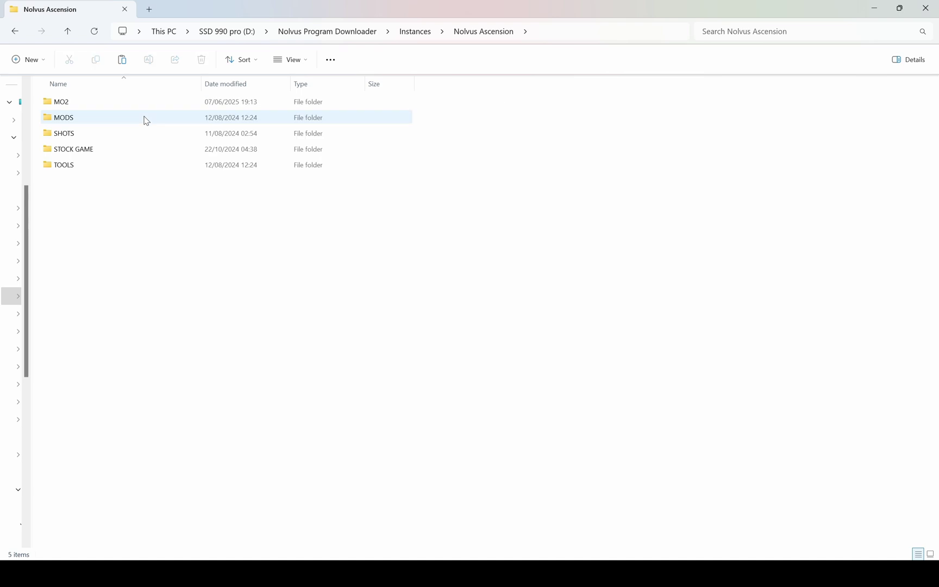
{"action": "double_click", "coordinate": [135, 152]}
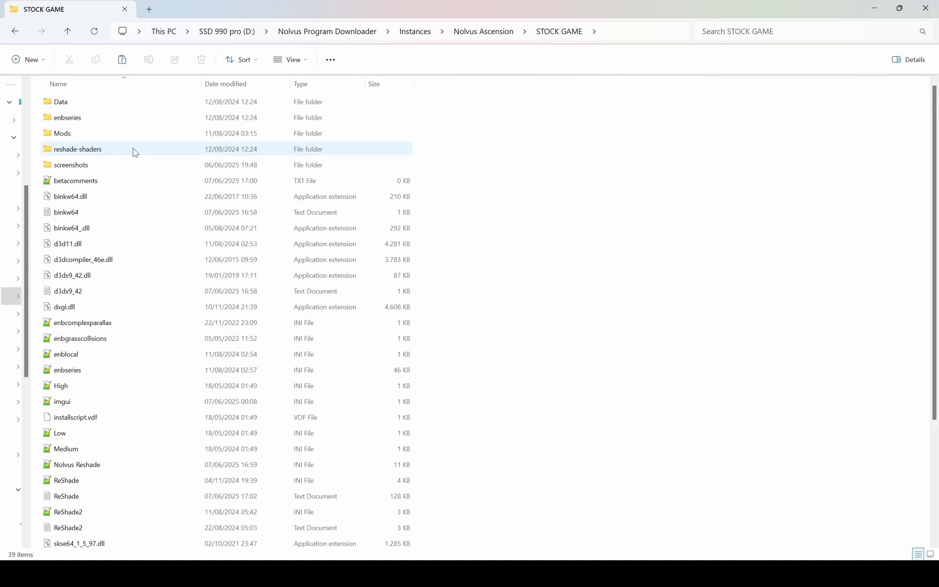
{"action": "scroll", "coordinate": [119, 314], "scroll_direction": "down", "scroll_amount": 2}
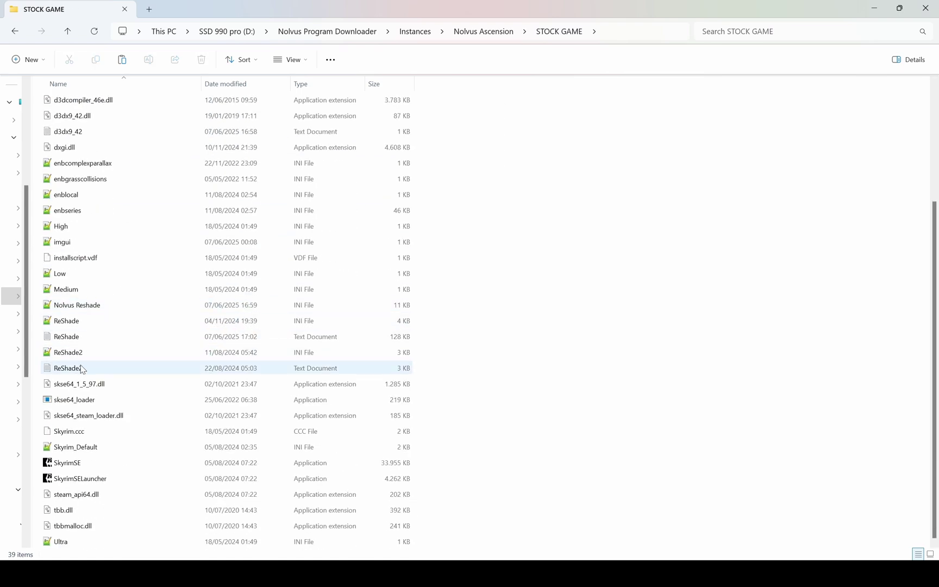
{"action": "scroll", "coordinate": [83, 369], "scroll_direction": "up", "scroll_amount": 1}
Paste dxgi.dll into STOCK GAME, replacing the existing file, then select NolvusDashBoard.
{"action": "left_click", "coordinate": [144, 194]}
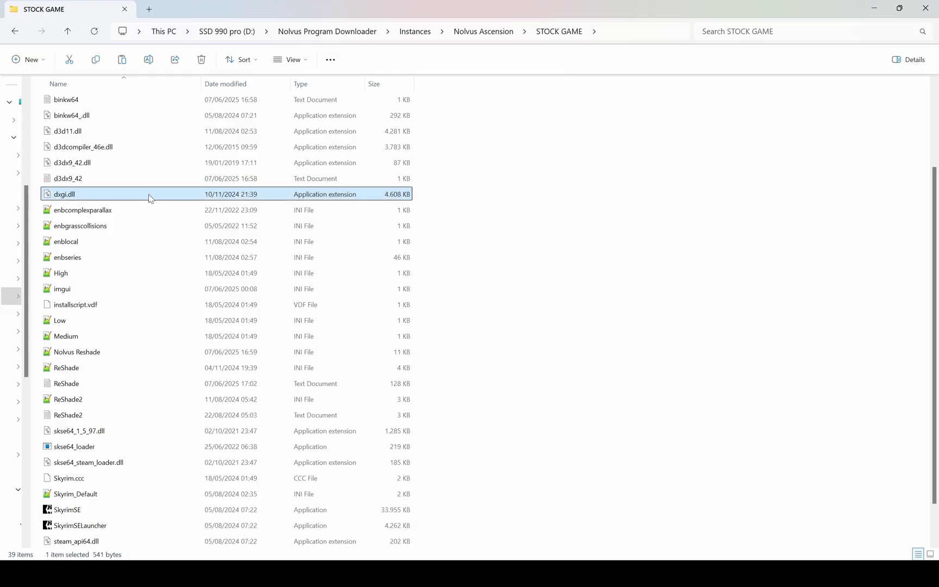
{"action": "right_click", "coordinate": [546, 197]}
{"action": "left_click", "coordinate": [568, 267]}
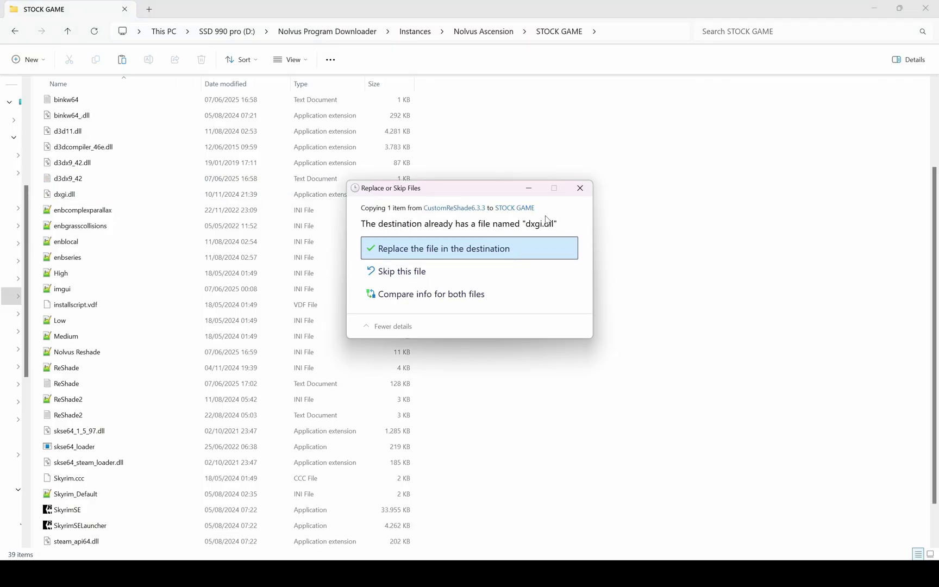
{"action": "left_click", "coordinate": [518, 248]}
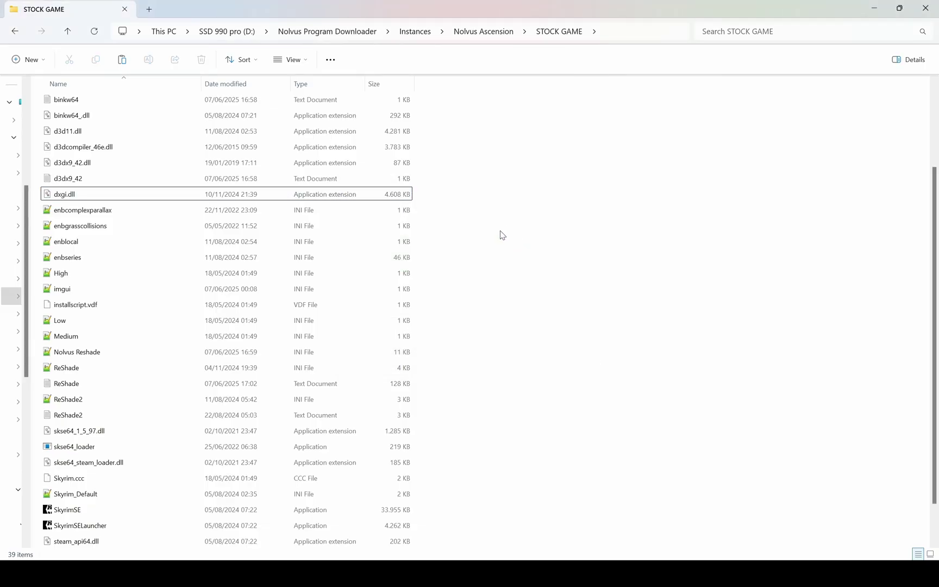
{"action": "scroll", "coordinate": [478, 261], "scroll_direction": "up", "scroll_amount": 3}
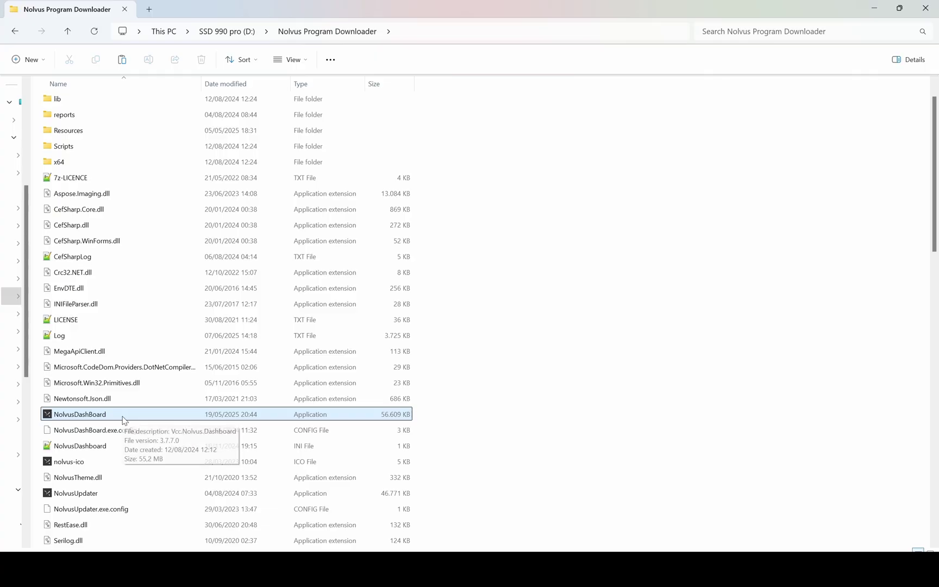
{"action": "left_click", "coordinate": [125, 420]}
Launch NolvusDashBoard.exe and play the Nolvus Ascension instance in Mod Organizer 2.
{"action": "double_click", "coordinate": [125, 420]}
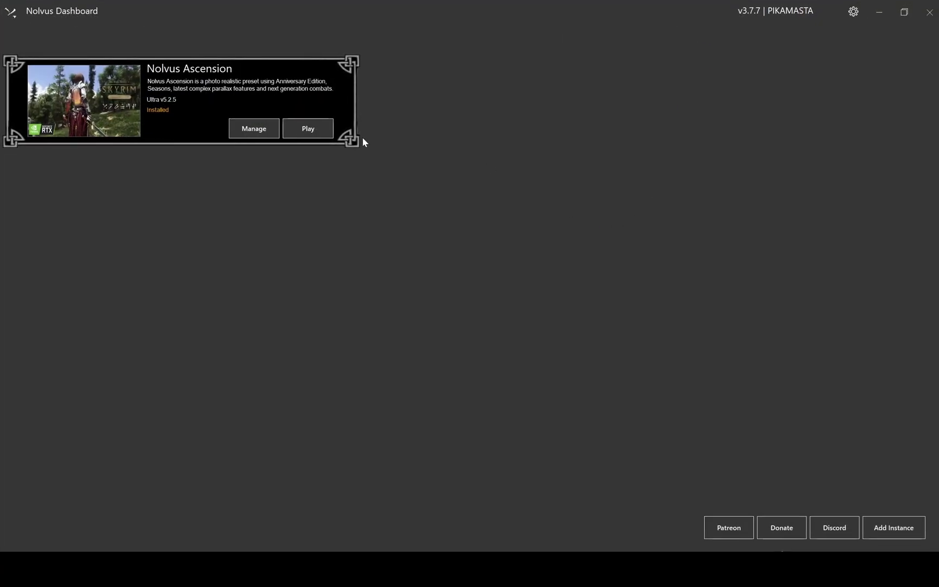
{"action": "left_click", "coordinate": [308, 130]}
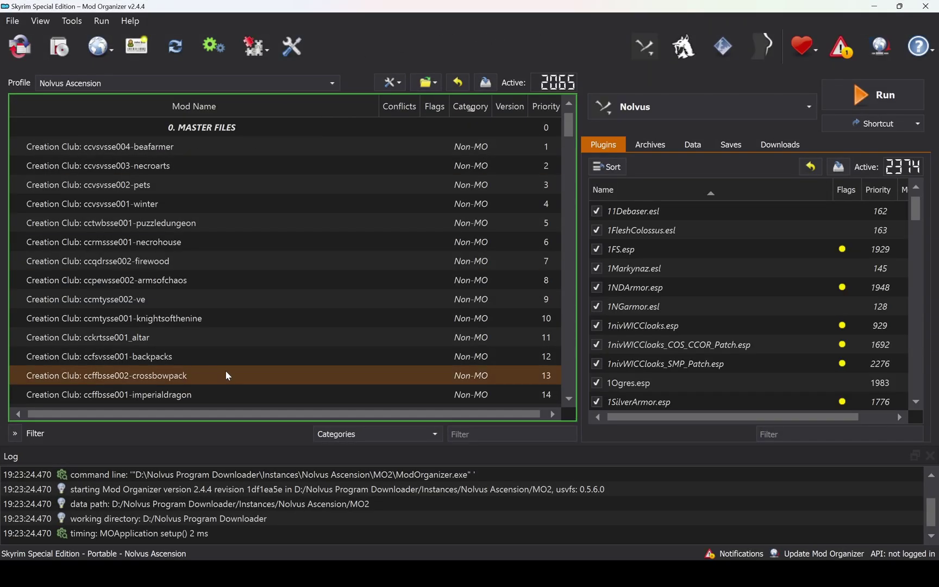
{"action": "left_click", "coordinate": [60, 49]}
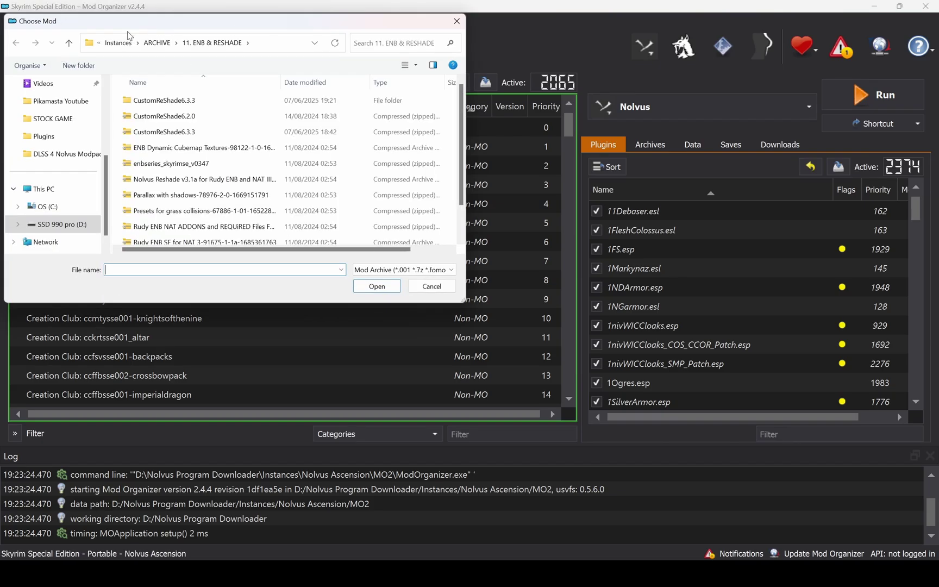
Choose the SkyrimUpscalerDLSS3Build08 archive to install.
{"action": "scroll", "coordinate": [231, 261], "scroll_direction": "down", "scroll_amount": 1}
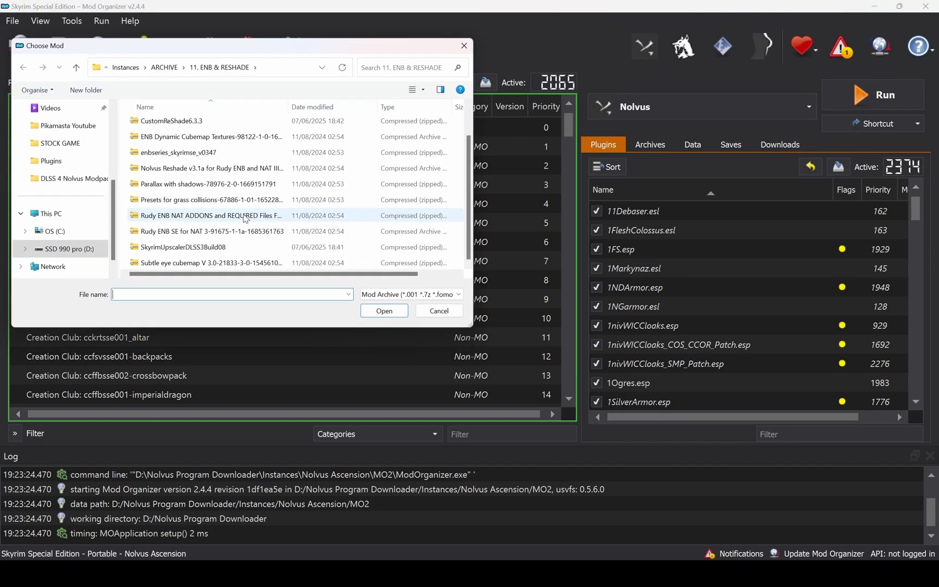
{"action": "left_click", "coordinate": [168, 249]}
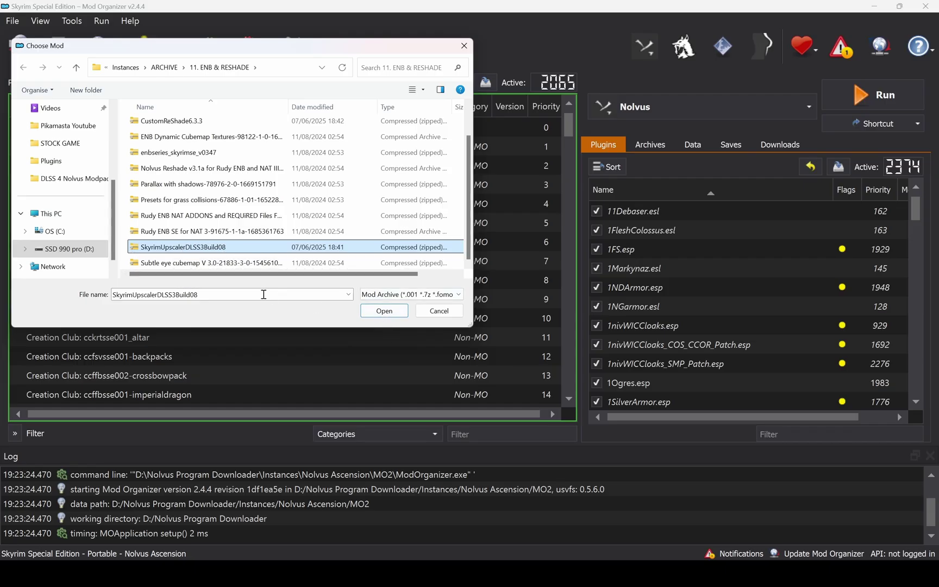
{"action": "double_click", "coordinate": [203, 292]}
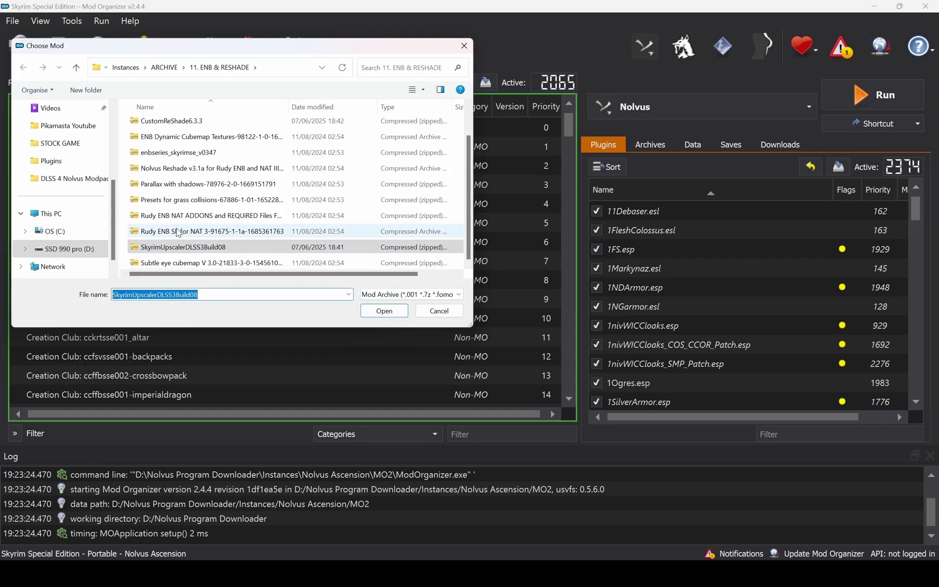
{"action": "left_click", "coordinate": [384, 311]}
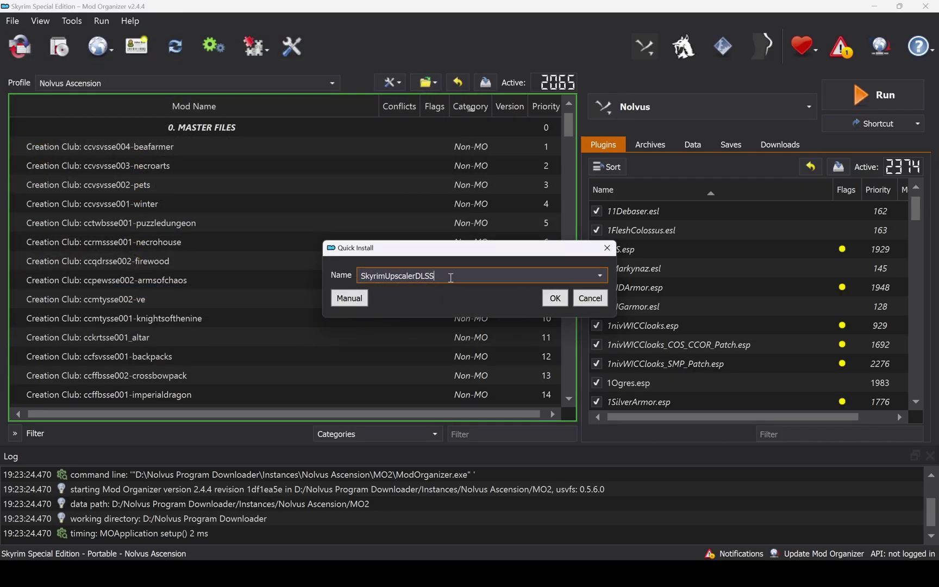
Name the mod SkyrimUpscalerDLSS3Build08, install it, and enable it in the mod list.
{"action": "left_click_drag", "start_coordinate": [444, 279], "coordinate": [366, 274]}
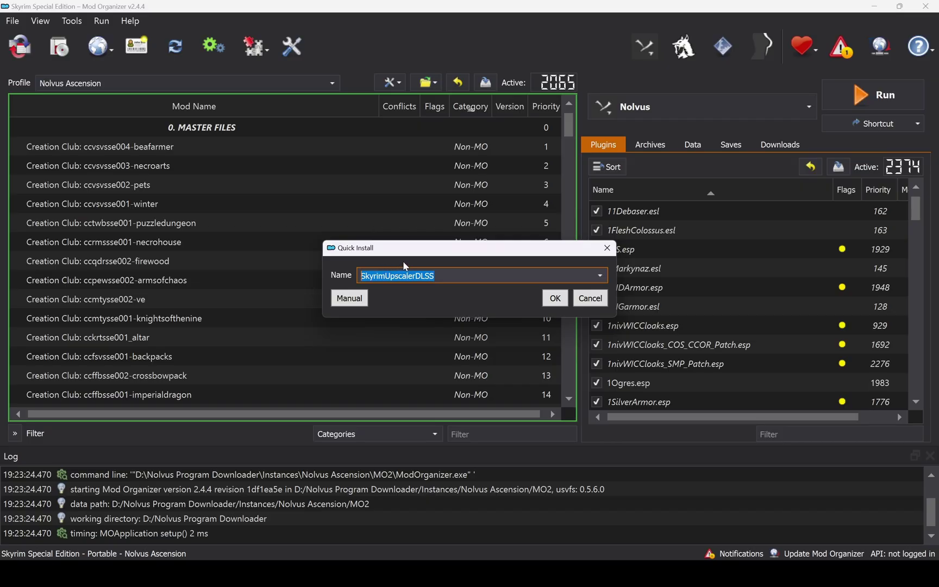
{"action": "key", "text": "End"}
{"action": "type", "text": "3Build08"}
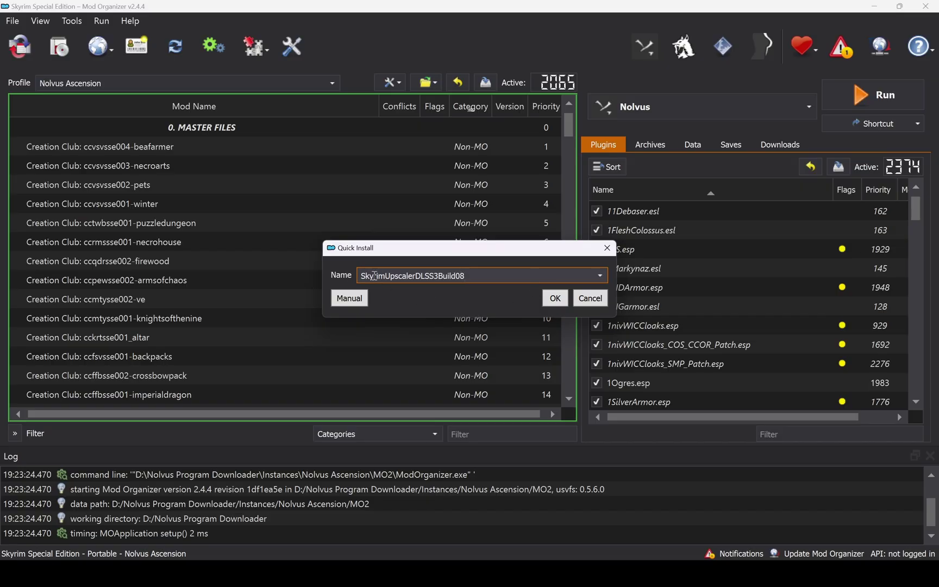
{"action": "left_click", "coordinate": [561, 302]}
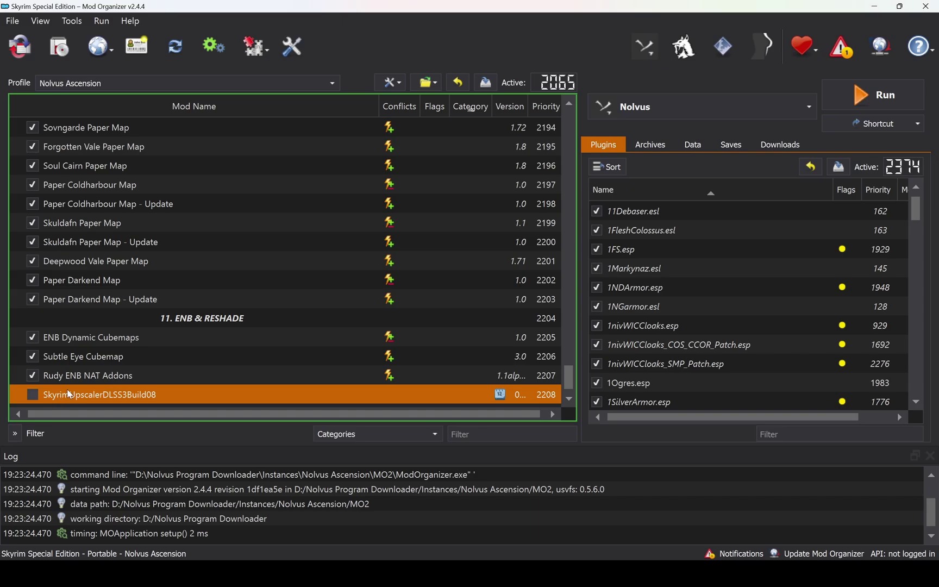
{"action": "left_click", "coordinate": [32, 394]}
{"action": "left_click_drag", "start_coordinate": [568, 382], "coordinate": [564, 142]}
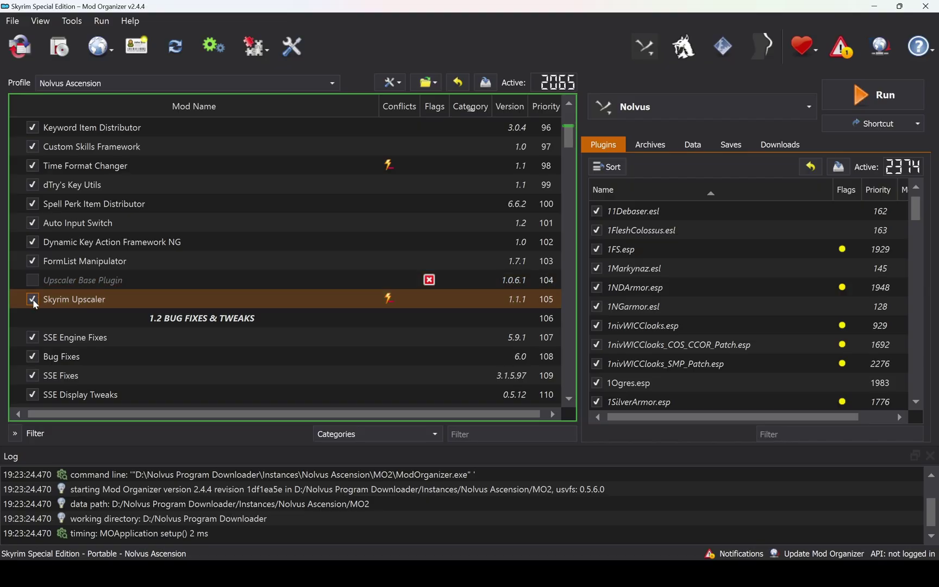
Disable the old Skyrim Upscaler mod and open the SSE Display Tweaks folder in Explorer.
{"action": "left_click", "coordinate": [32, 300]}
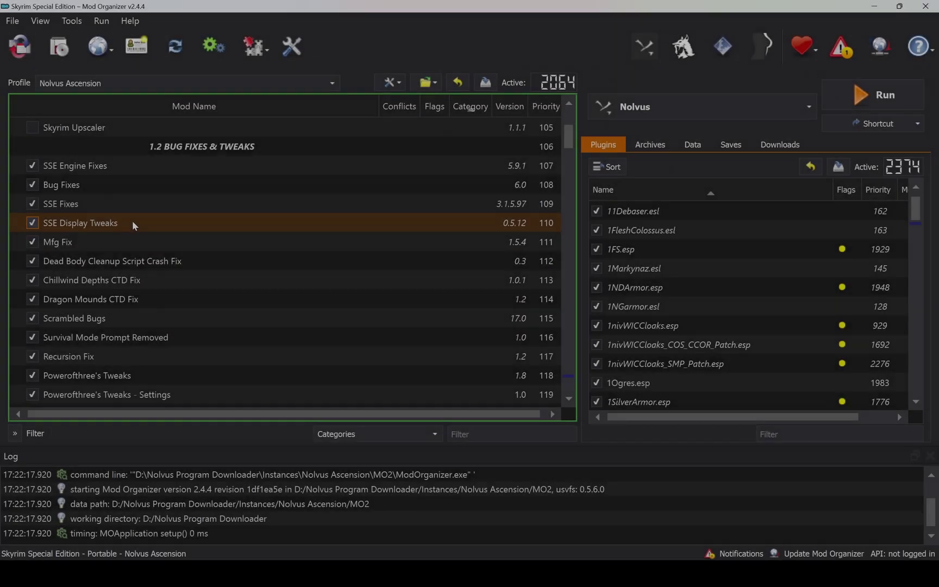
{"action": "left_click", "coordinate": [133, 221]}
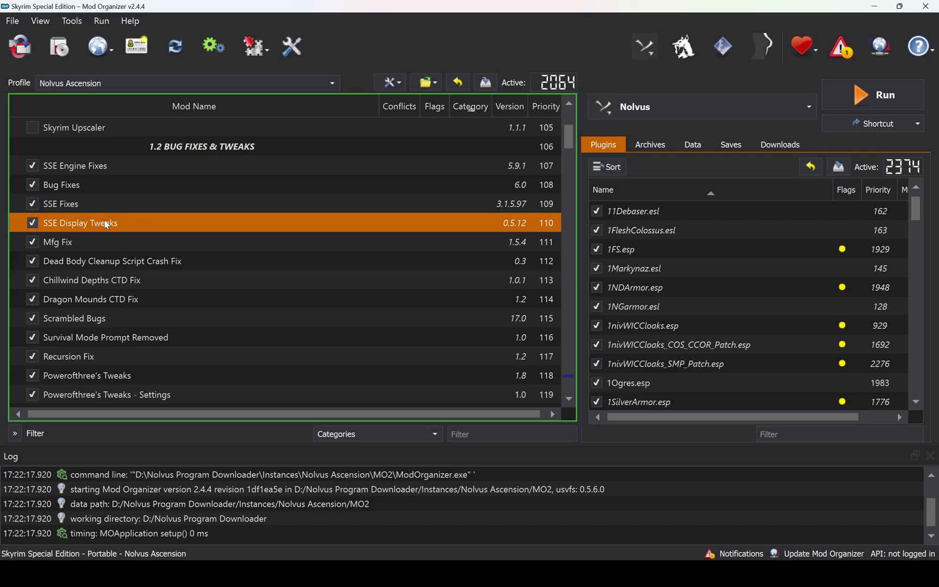
{"action": "right_click", "coordinate": [116, 227]}
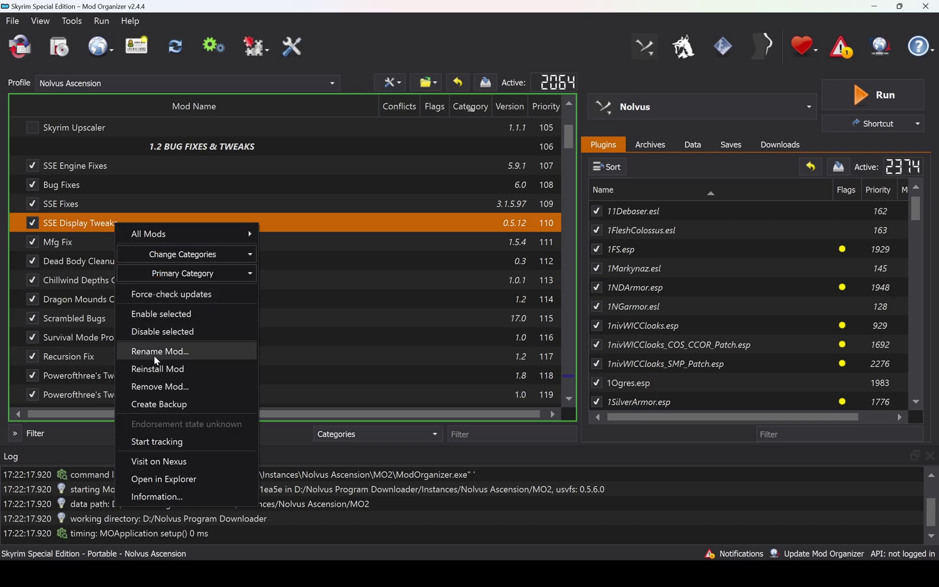
{"action": "left_click", "coordinate": [164, 479]}
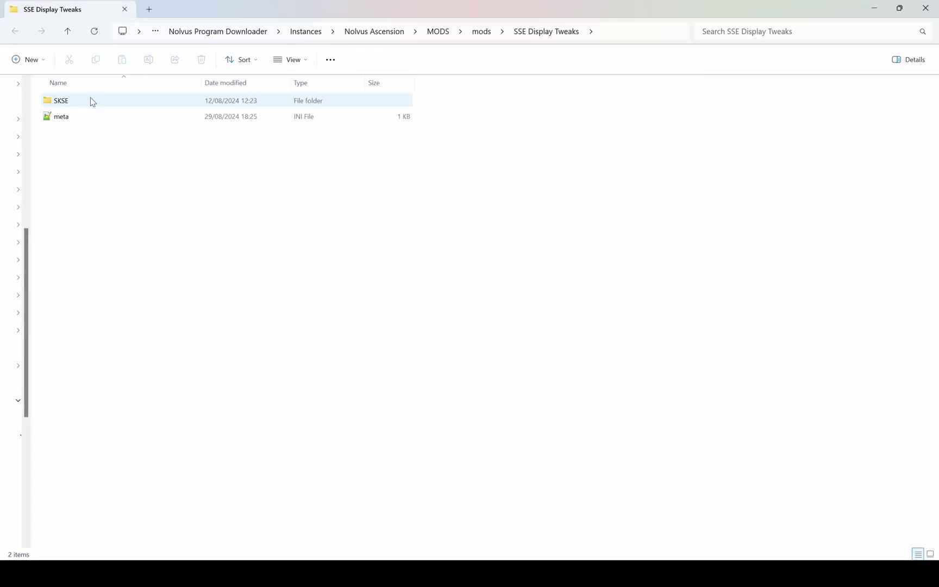
Go into SKSE\Plugins and open SSEDisplayTweaks.ini.
{"action": "double_click", "coordinate": [91, 101]}
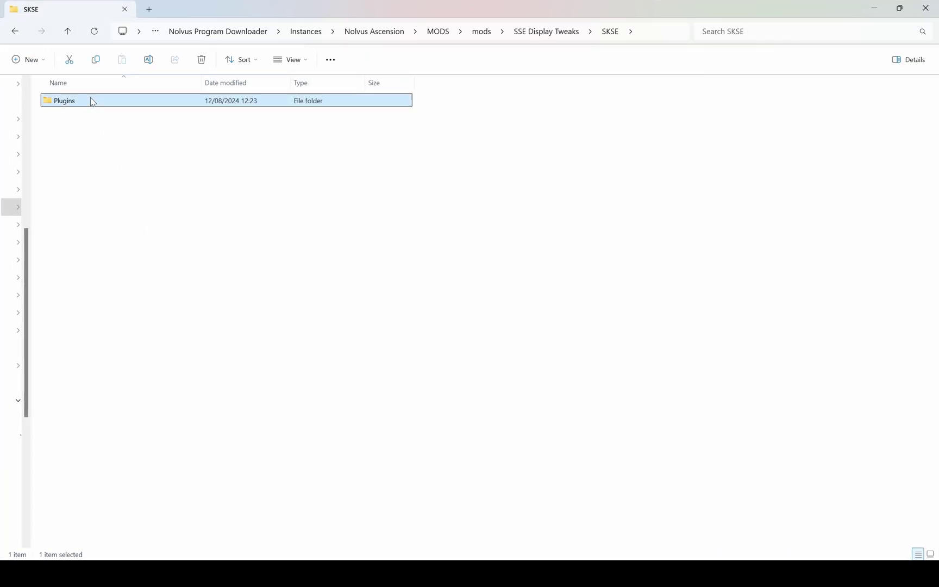
{"action": "double_click", "coordinate": [91, 101]}
{"action": "left_click", "coordinate": [96, 118]}
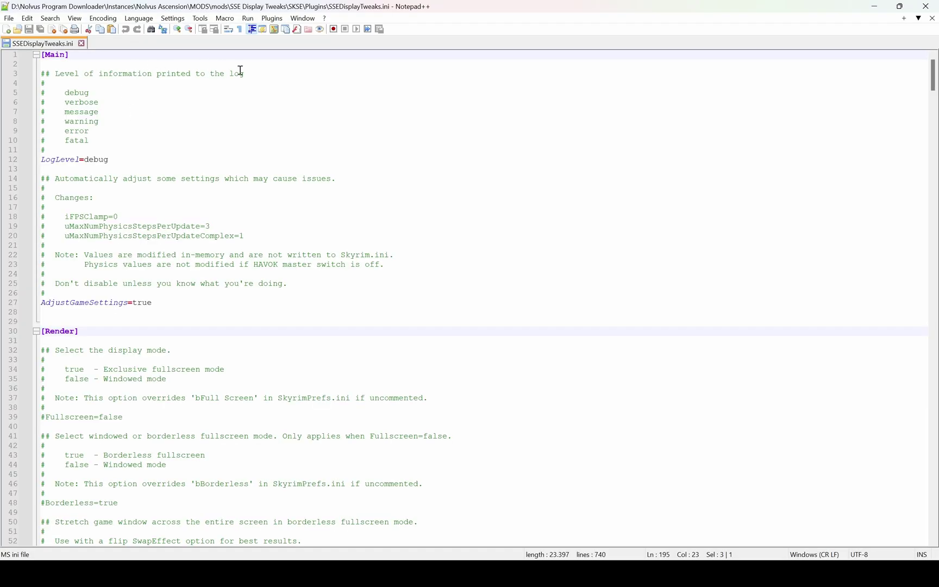
Uncomment Fullscreen=false (line 39) and Borderless=true (line 48), then save.
{"action": "left_click", "coordinate": [249, 322]}
{"action": "scroll", "coordinate": [161, 309], "scroll_direction": "down", "scroll_amount": 7}
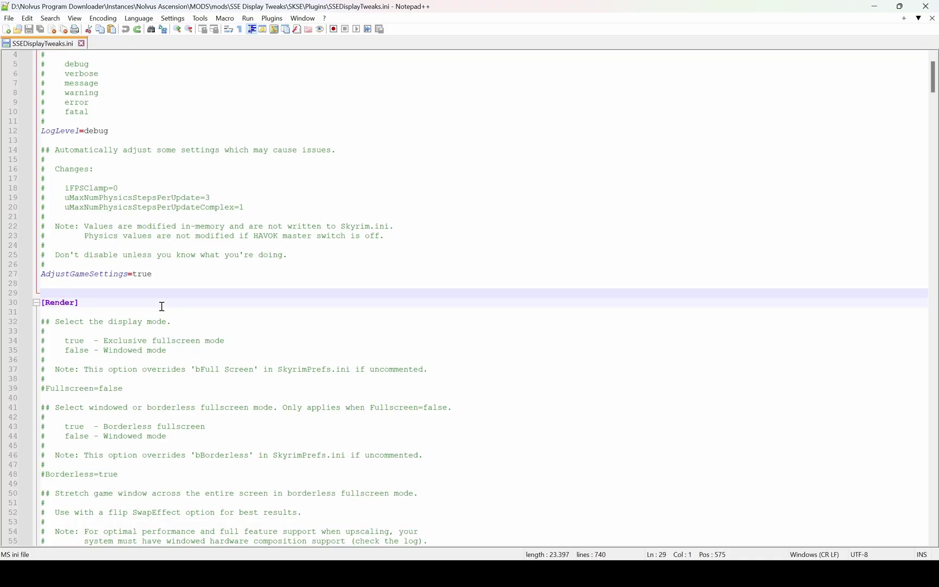
{"action": "left_click", "coordinate": [76, 216]}
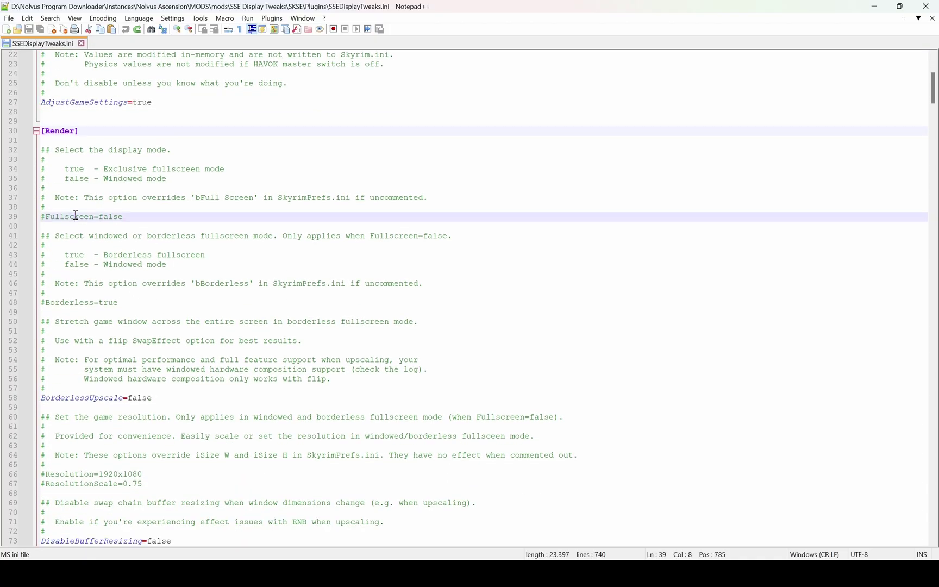
{"action": "left_click", "coordinate": [44, 217]}
{"action": "key", "text": "BackSpace"}
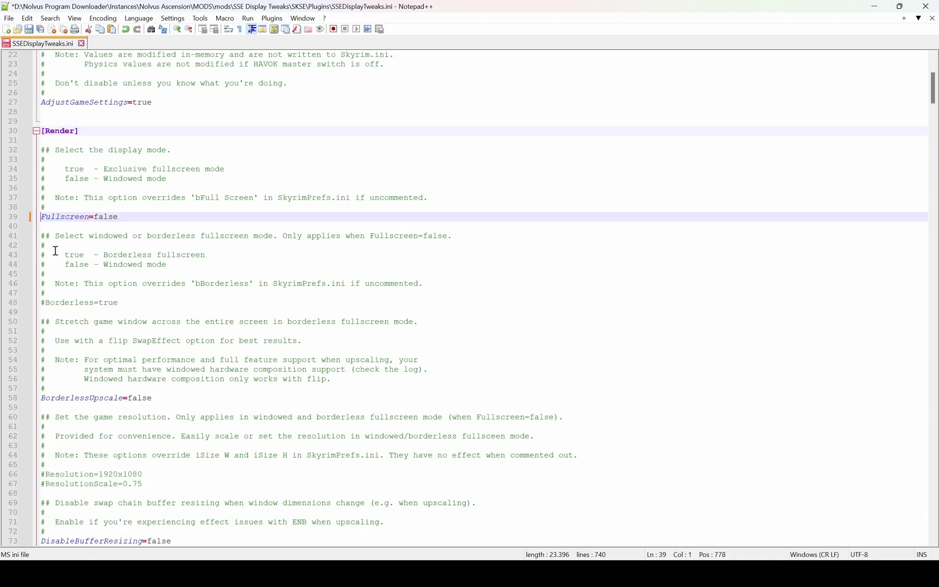
{"action": "left_click", "coordinate": [44, 302]}
{"action": "key", "text": "BackSpace"}
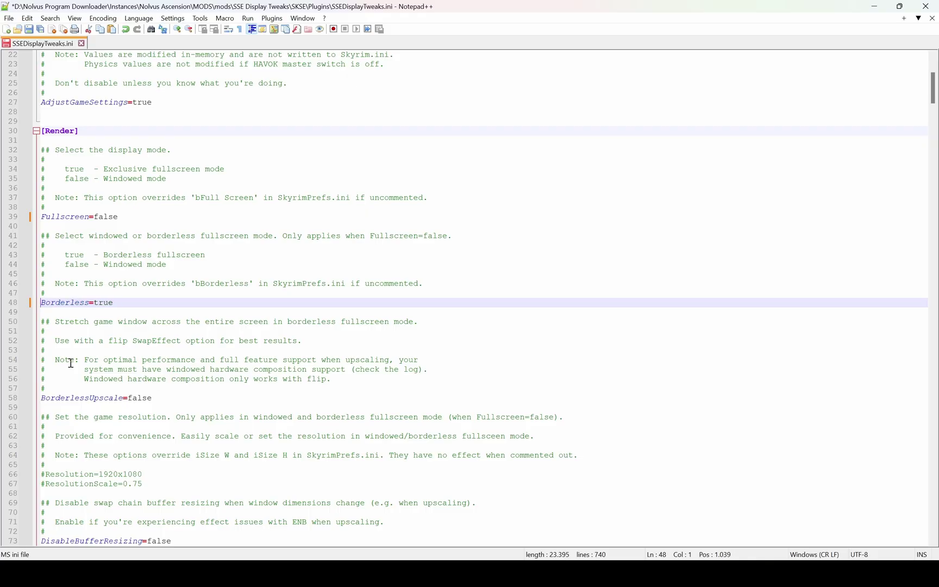
{"action": "key", "text": "ctrl+s"}
Check the BorderlessUpscale=false and EnableVSync = true lines further down.
{"action": "triple_click", "coordinate": [157, 399]}
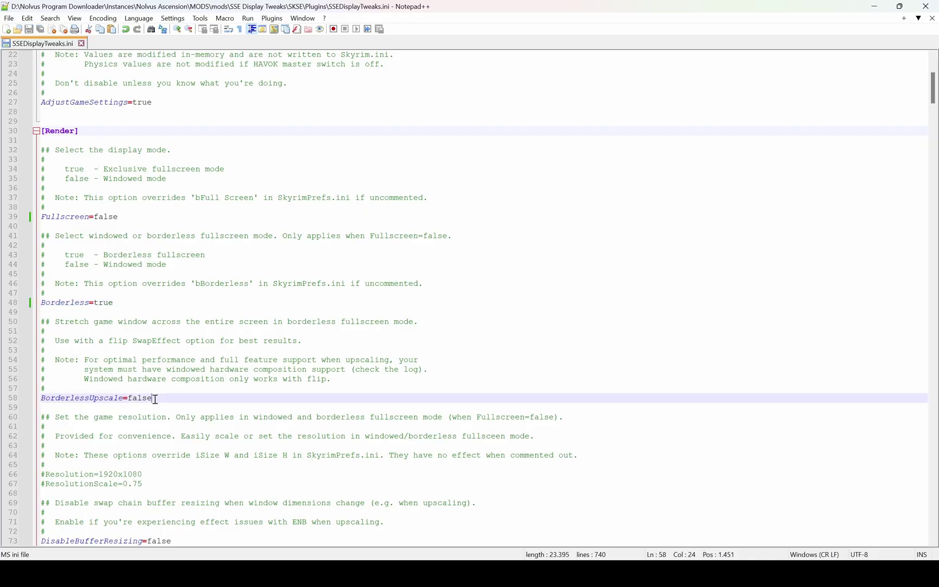
{"action": "left_click", "coordinate": [158, 399]}
{"action": "scroll", "coordinate": [210, 391], "scroll_direction": "down", "scroll_amount": 9}
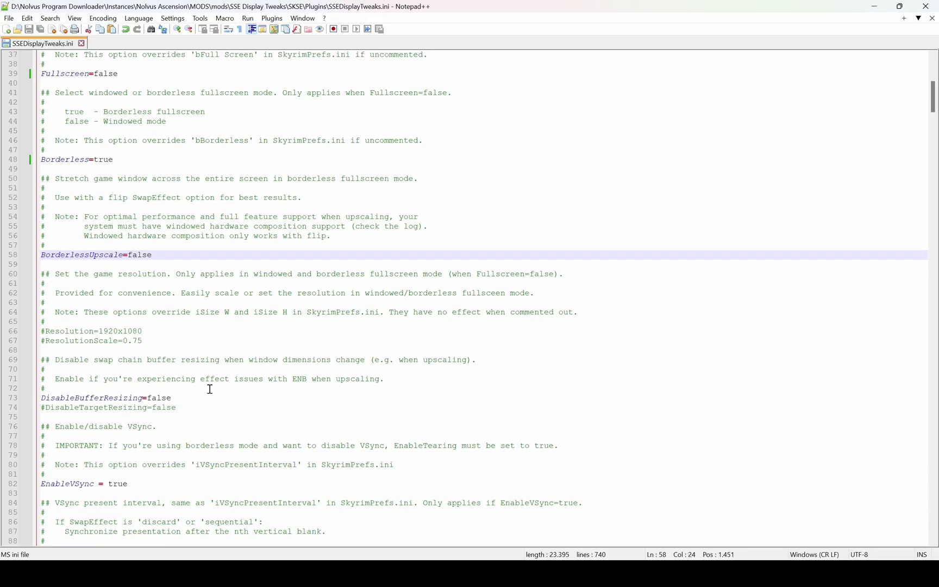
{"action": "left_click", "coordinate": [131, 369]}
{"action": "left_click", "coordinate": [178, 371]}
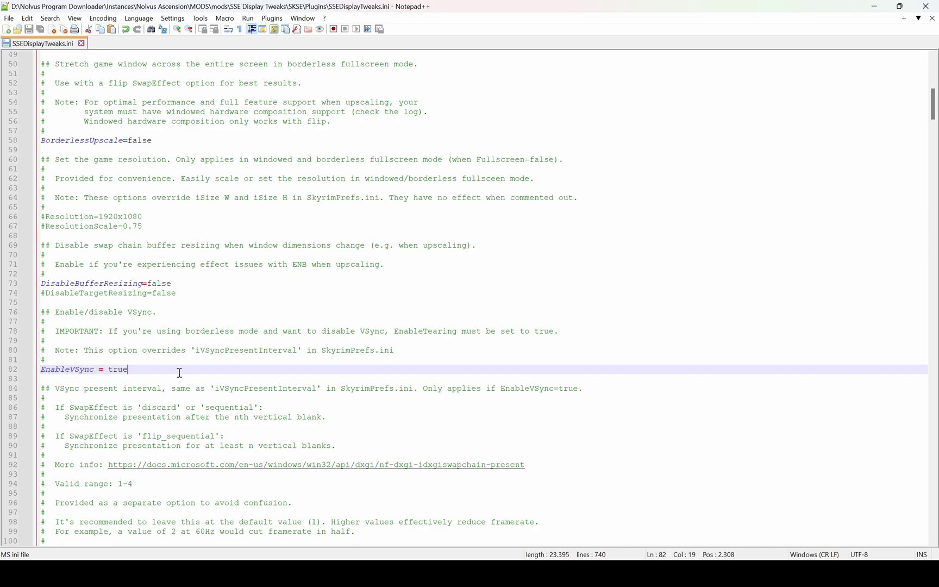
{"action": "scroll", "coordinate": [180, 372], "scroll_direction": "down", "scroll_amount": 8}
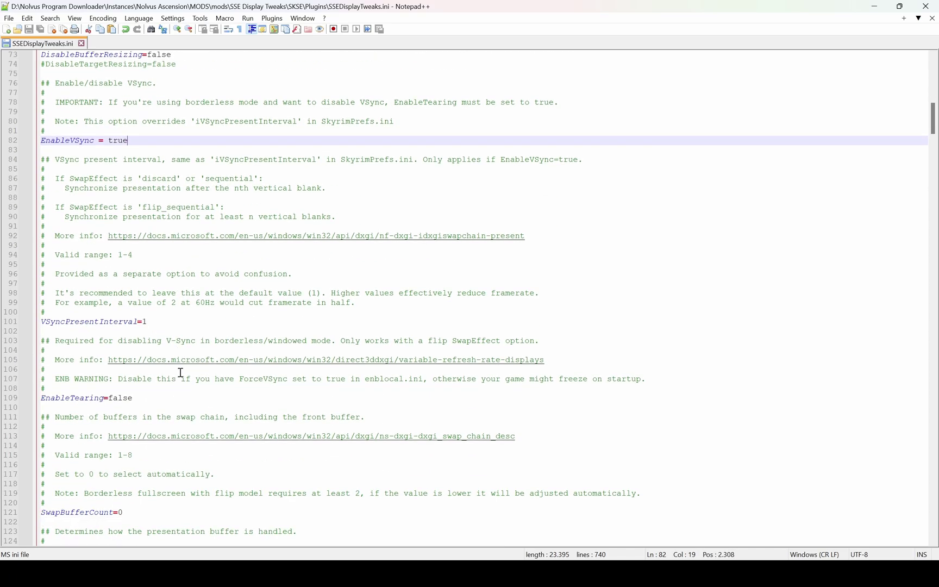
Search the INI for the FramerateLimit setting.
{"action": "key", "text": "ctrl+f"}
{"action": "type", "text": "f"}
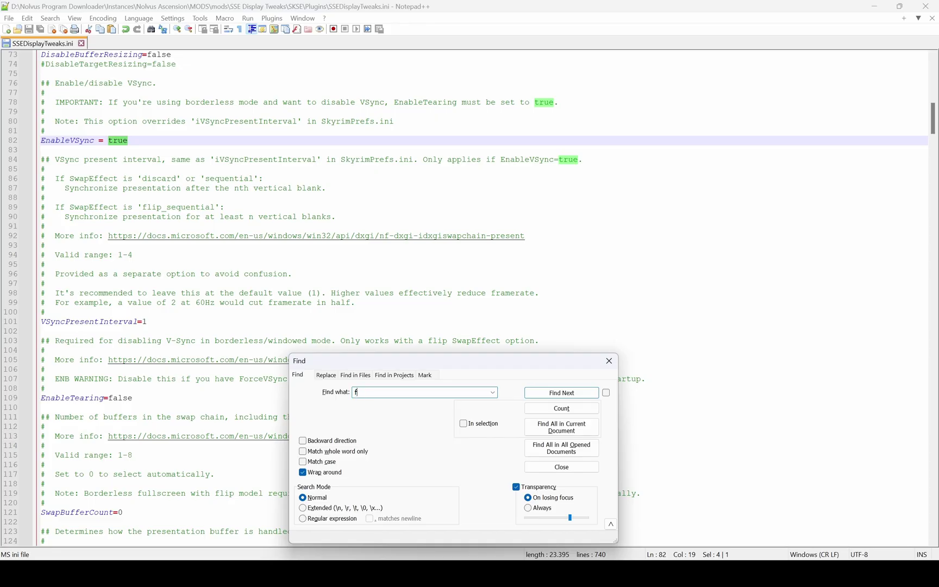
{"action": "type", "text": "ramerate"}
{"action": "key", "text": "Return"}
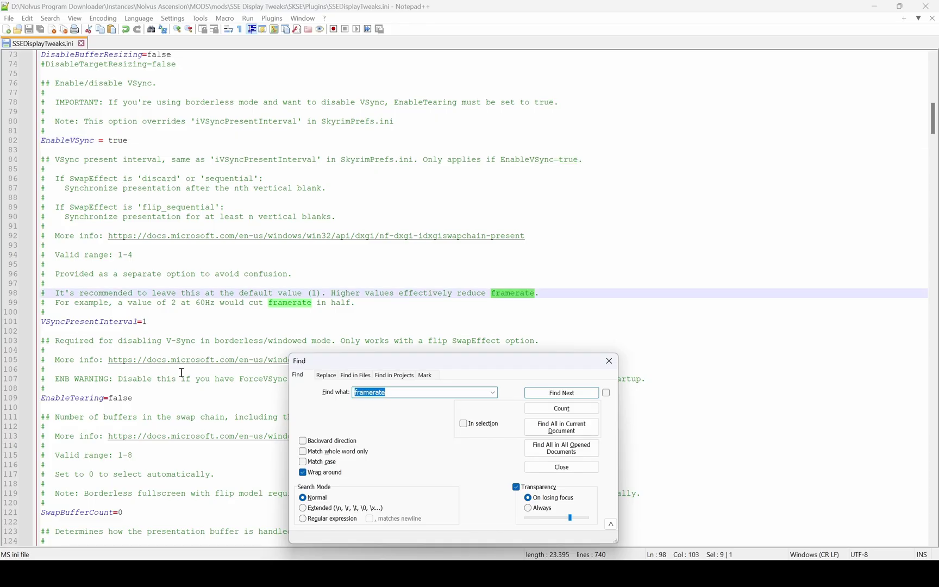
{"action": "left_click", "coordinate": [424, 394]}
{"action": "type", "text": "limit"}
{"action": "key", "text": "Return"}
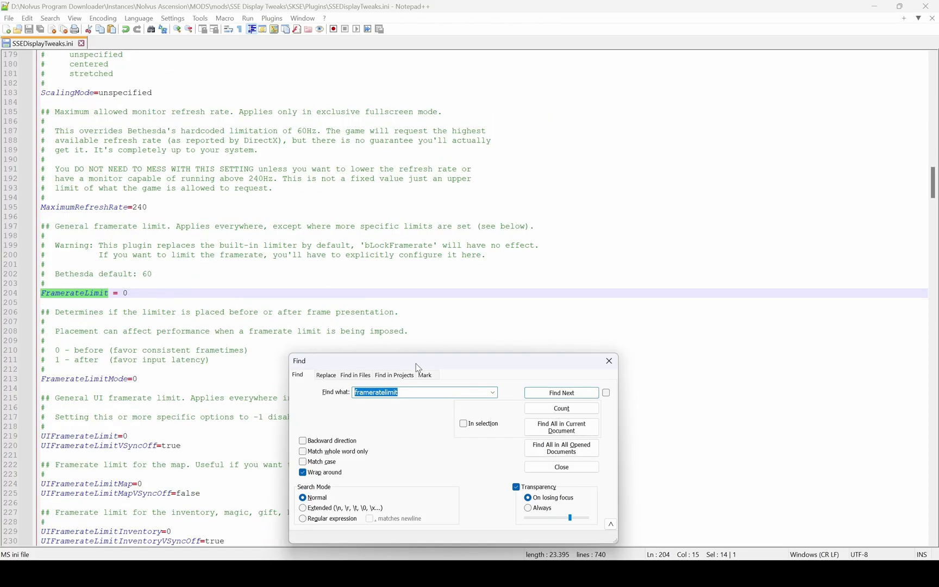
{"action": "left_click", "coordinate": [609, 361]}
Change FramerateLimit from 0 to 119, save the INI, and show the desktop.
{"action": "left_click", "coordinate": [166, 292]}
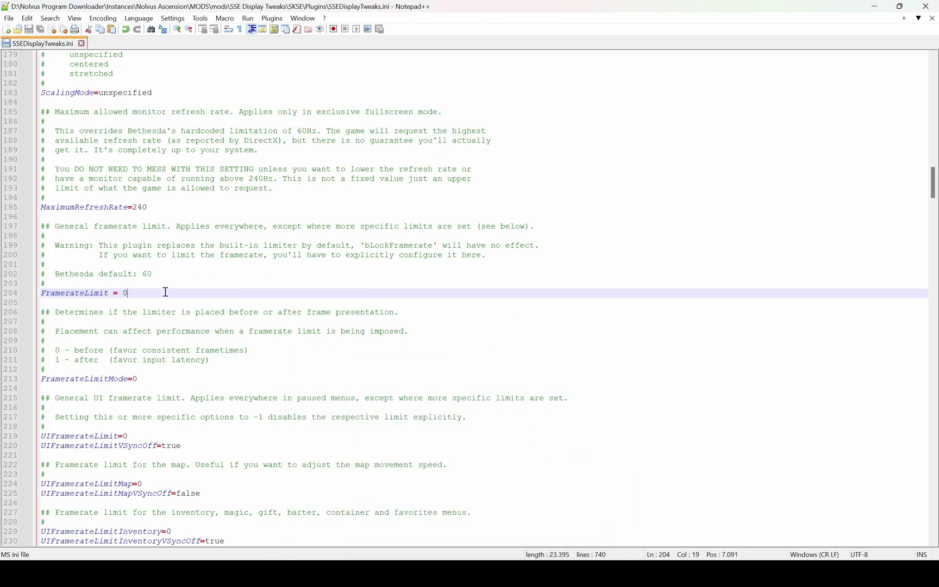
{"action": "key", "text": "BackSpace"}
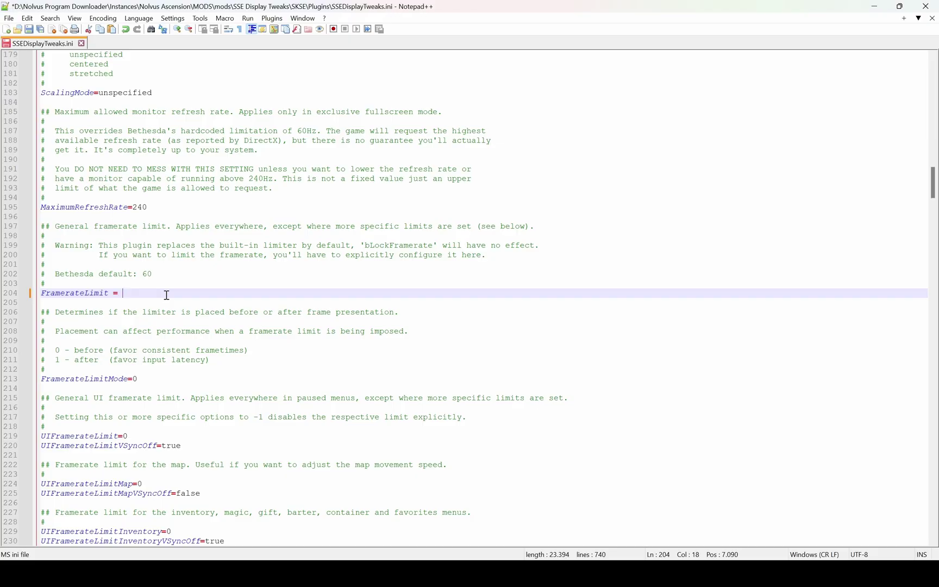
{"action": "type", "text": "240"}
{"action": "key", "text": "BackSpace"}
{"action": "key", "text": "BackSpace"}
{"action": "key", "text": "BackSpace"}
{"action": "type", "text": "12"}
{"action": "key", "text": "BackSpace"}
{"action": "key", "text": "BackSpace"}
{"action": "key", "text": "ctrl+s"}
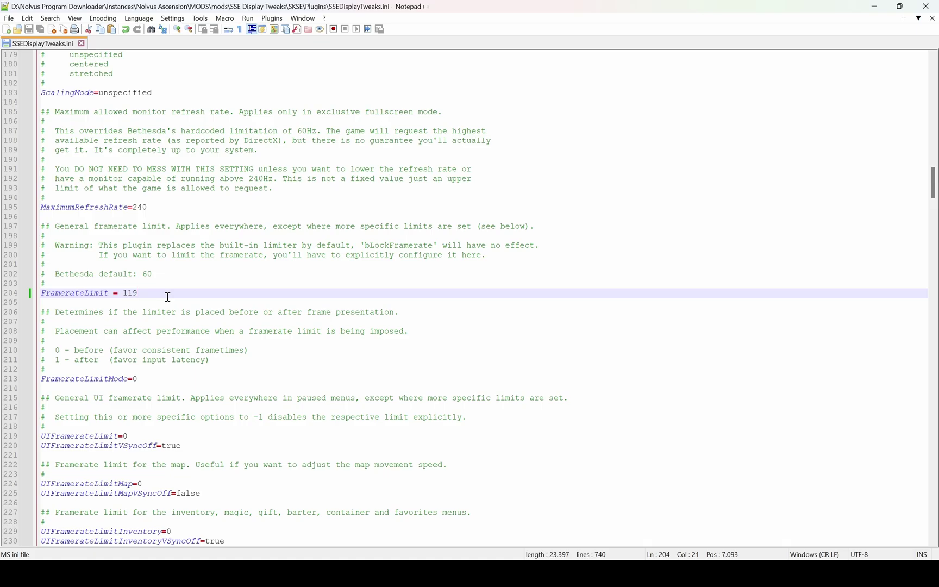
{"action": "key", "text": "super+d"}
{"action": "left_click", "coordinate": [783, 573]}
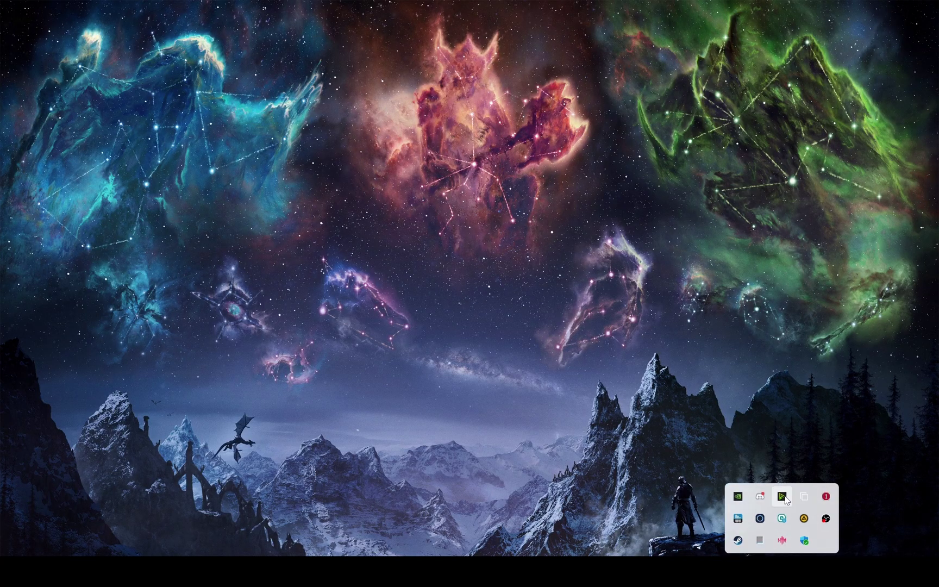
In NVIDIA Control Panel's Manage 3D settings, choose skyrimse.exe under Program Settings.
{"action": "right_click", "coordinate": [745, 502]}
{"action": "left_click", "coordinate": [762, 526]}
{"action": "left_click", "coordinate": [323, 16]}
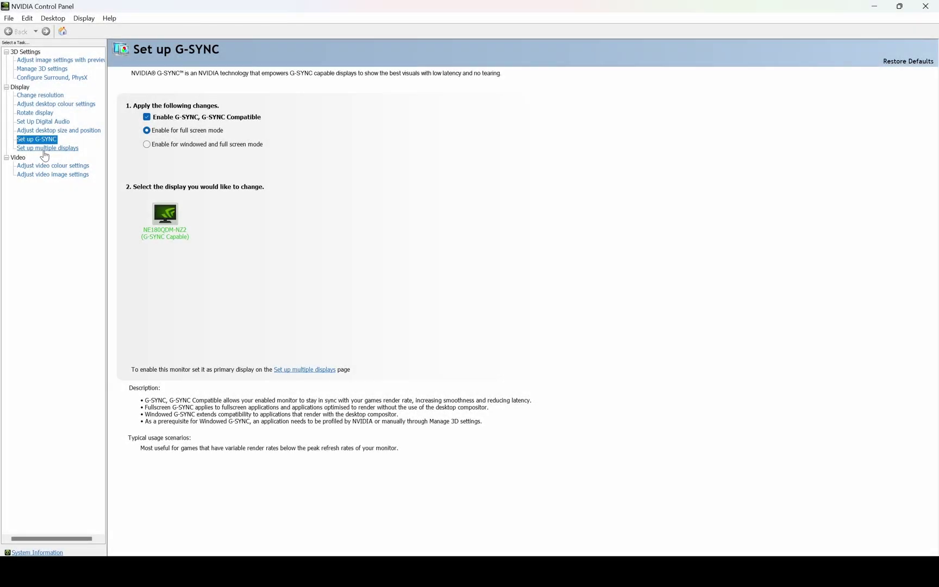
{"action": "left_click", "coordinate": [38, 69]}
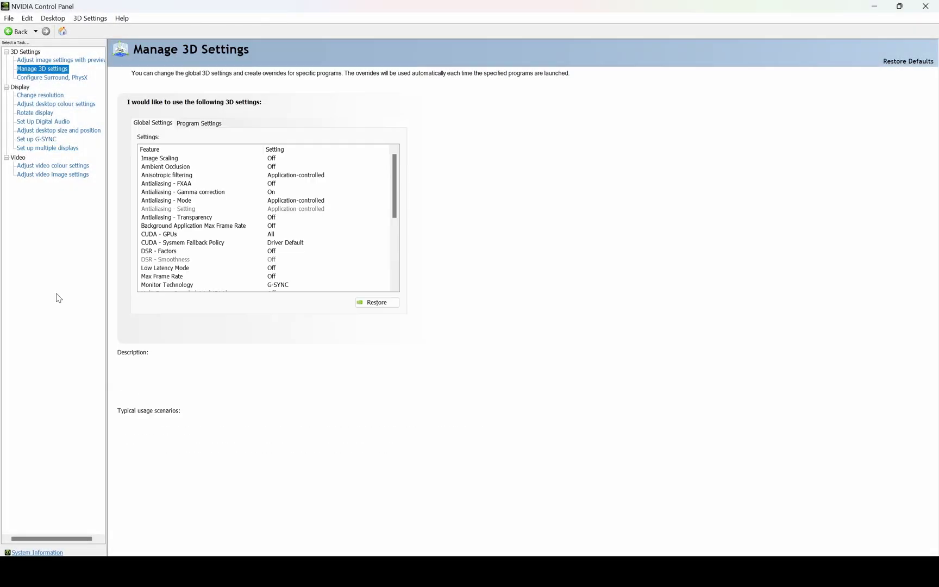
{"action": "left_click", "coordinate": [195, 124]}
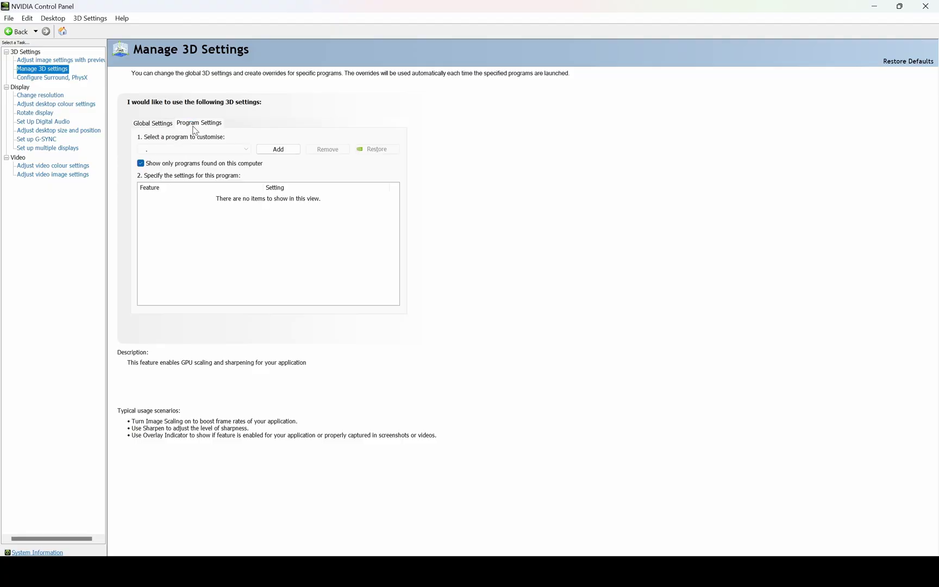
{"action": "left_click", "coordinate": [217, 149]}
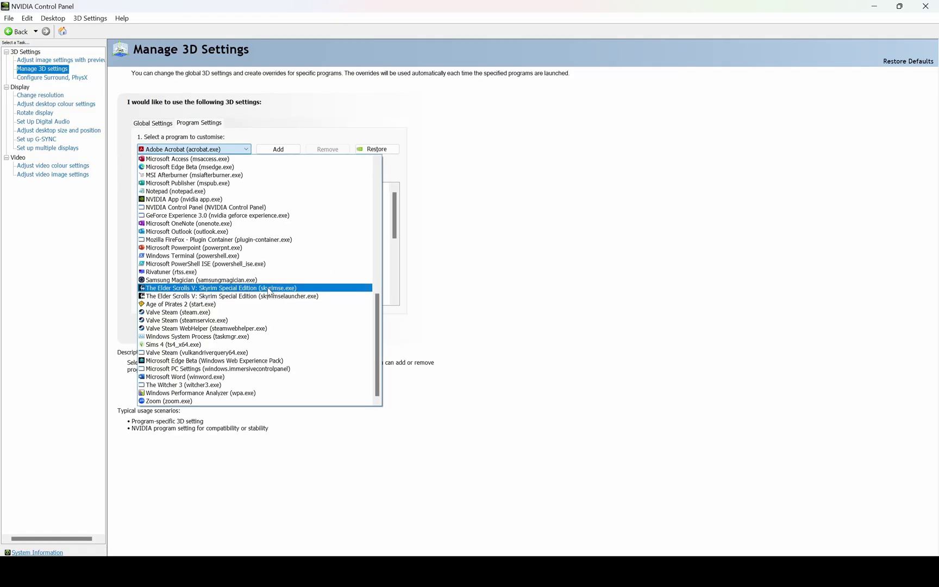
{"action": "left_click", "coordinate": [206, 292]}
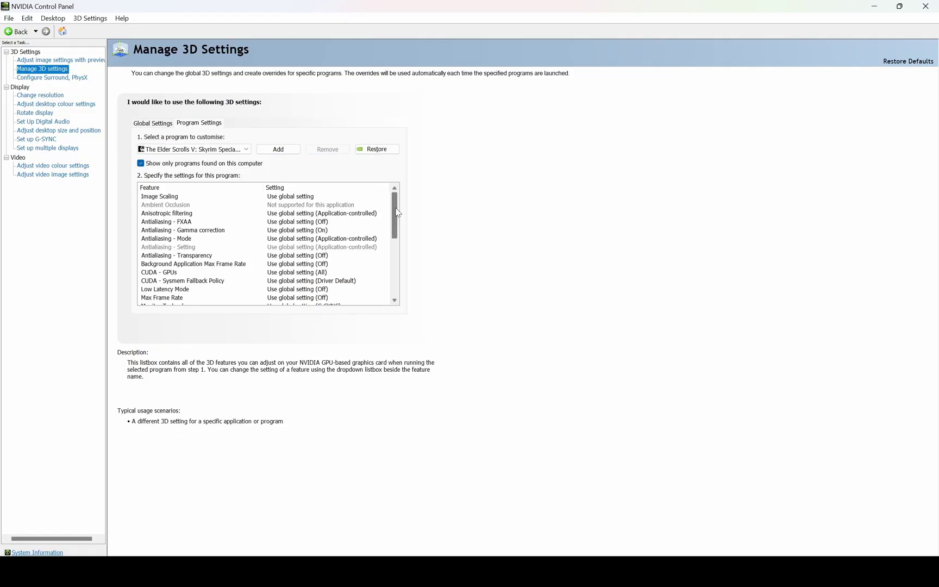
Force Vertical sync On for Skyrim, then run the game from MO2 and pause it.
{"action": "left_click_drag", "start_coordinate": [397, 212], "coordinate": [397, 284]}
{"action": "left_click", "coordinate": [305, 272]}
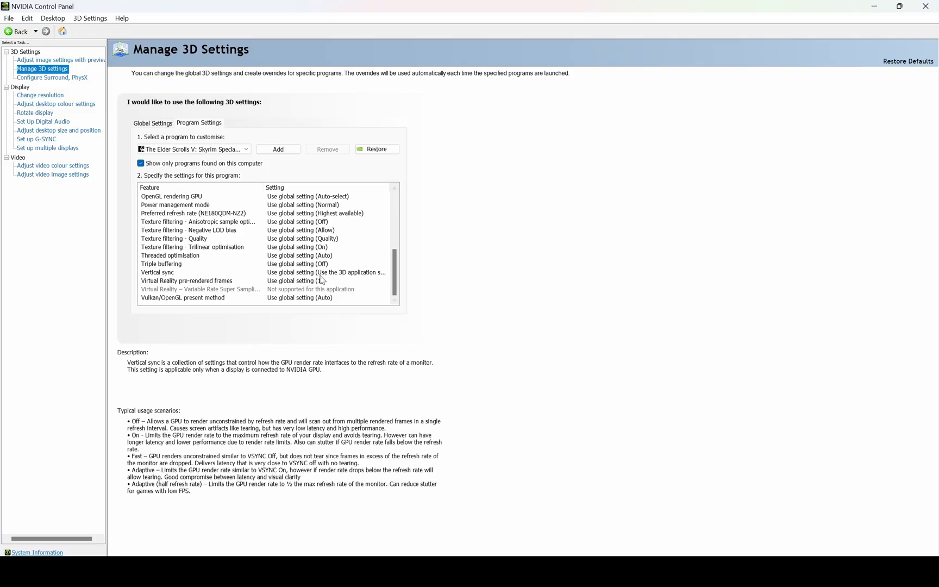
{"action": "left_click", "coordinate": [305, 272]}
{"action": "left_click", "coordinate": [287, 306]}
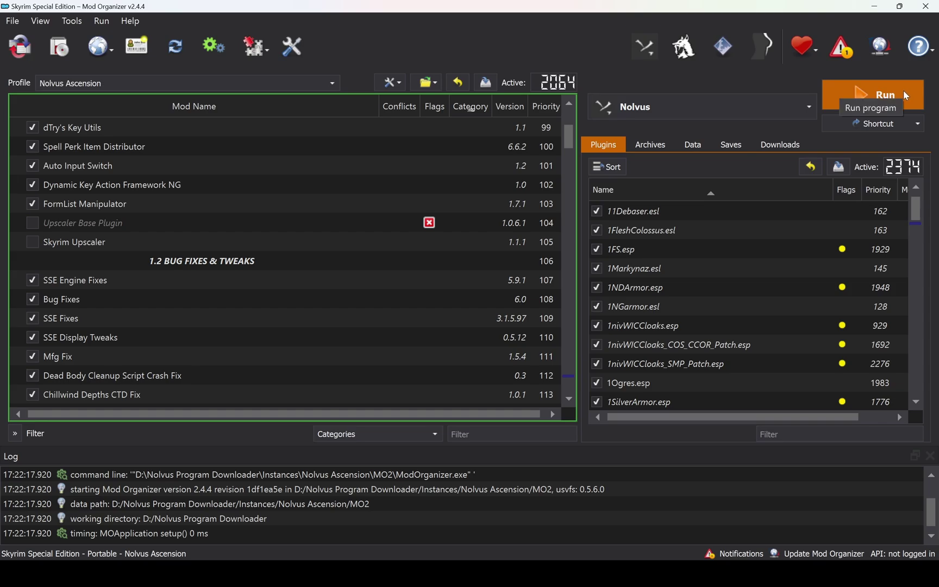
{"action": "left_click", "coordinate": [904, 90]}
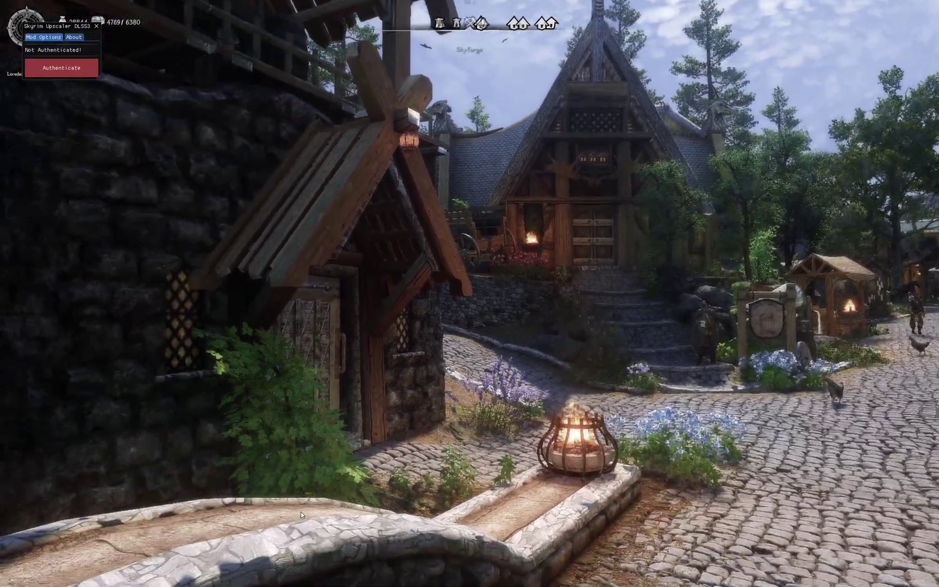
{"action": "key", "text": "Escape"}
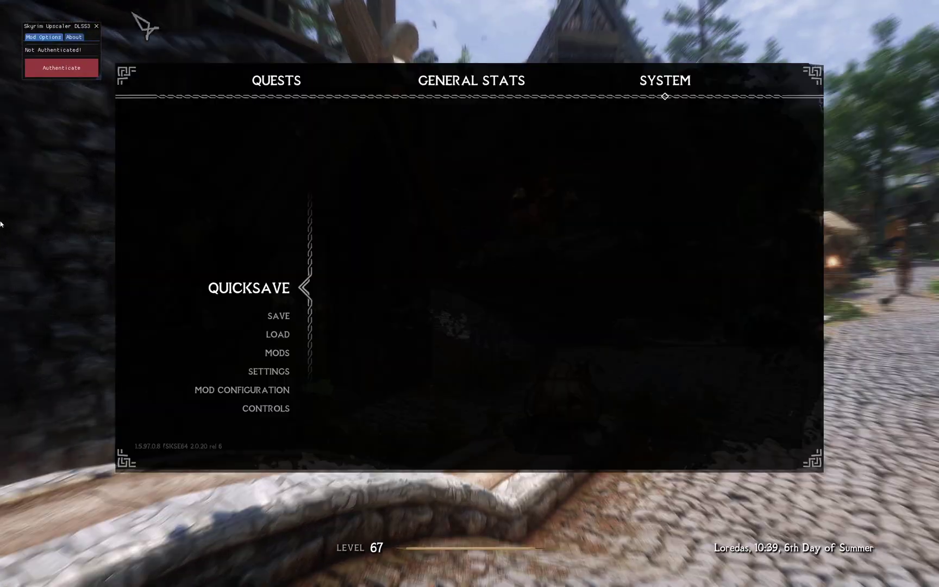
Click Authenticate in the Skyrim Upscaler DLSS3 overlay to begin Patreon authentication.
{"action": "left_click", "coordinate": [59, 69]}
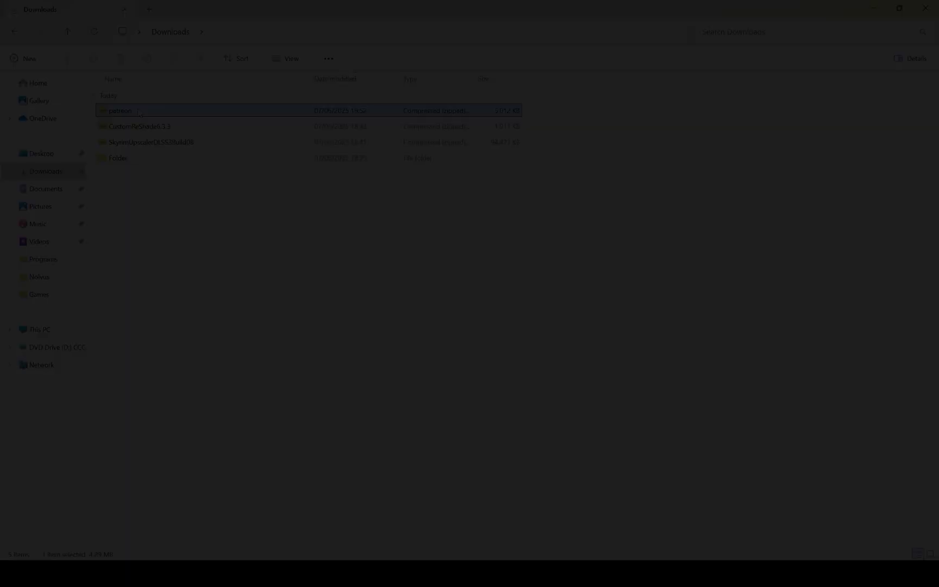
Extract patreon.zip into a patreon folder in Downloads and run the patreon executable inside.
{"action": "right_click", "coordinate": [139, 110]}
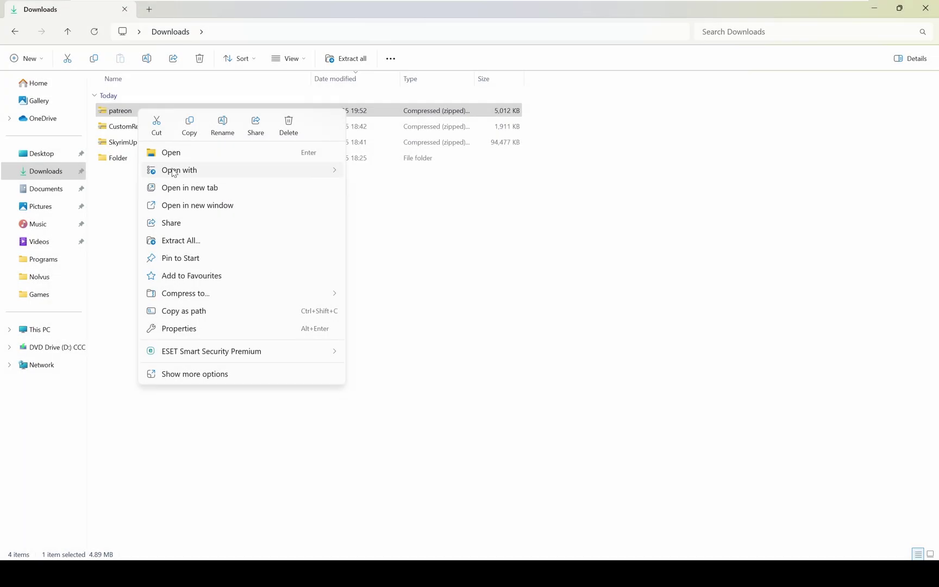
{"action": "left_click", "coordinate": [188, 371]}
{"action": "left_click", "coordinate": [216, 184]}
{"action": "left_click", "coordinate": [581, 399]}
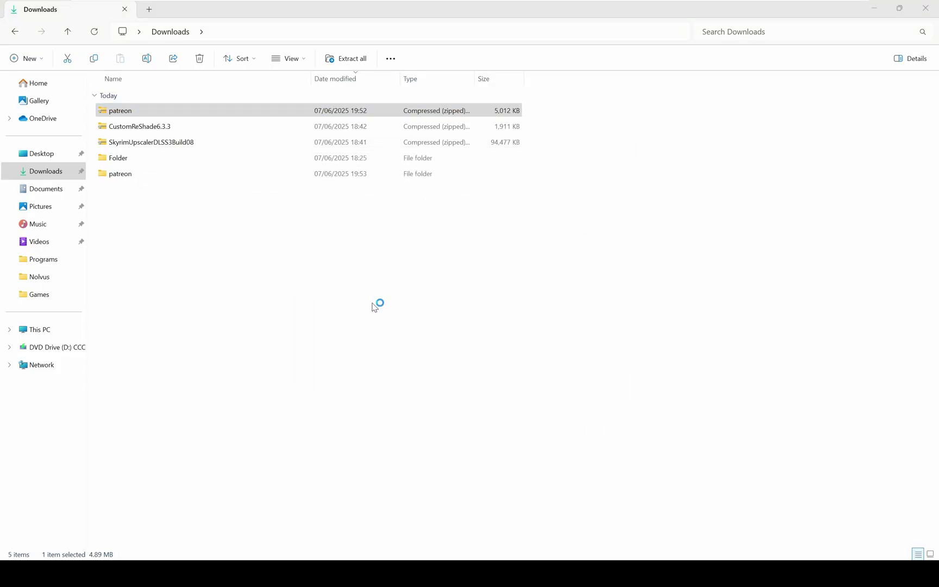
{"action": "left_click", "coordinate": [757, 111]}
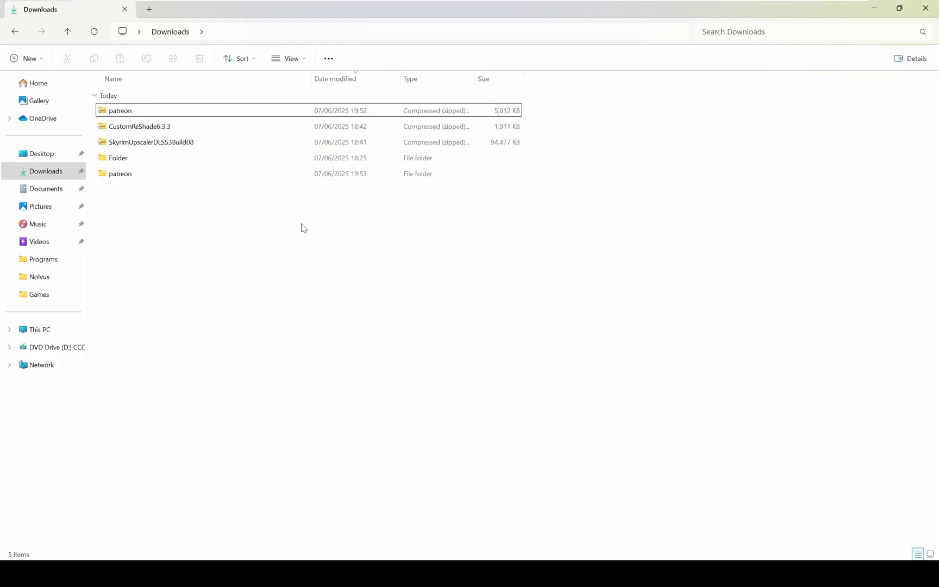
{"action": "double_click", "coordinate": [132, 175]}
{"action": "double_click", "coordinate": [193, 115]}
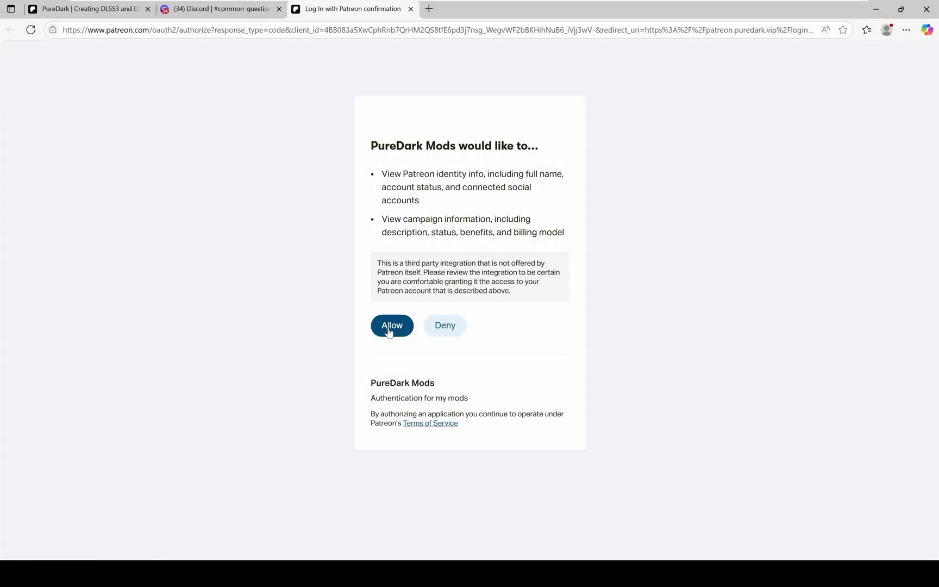
Allow PureDark Mods access on Patreon, then download and keep the license.reg file.
{"action": "left_click", "coordinate": [389, 329]}
{"action": "left_click", "coordinate": [426, 52]}
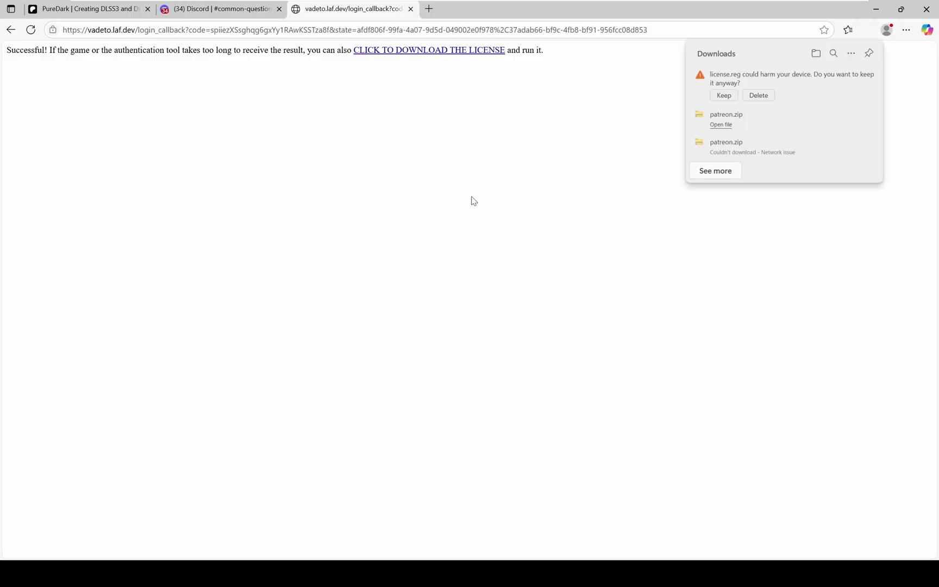
{"action": "left_click", "coordinate": [709, 101]}
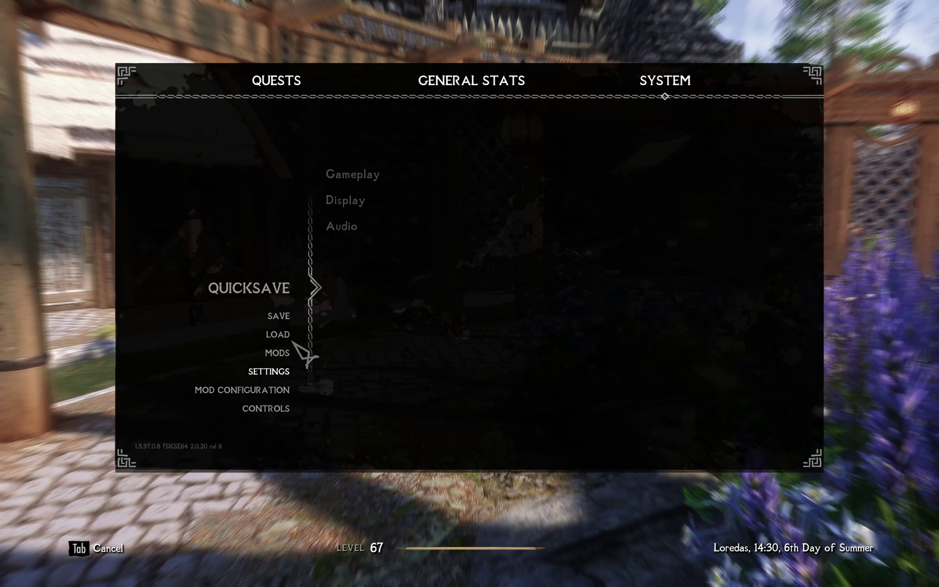
Drag Depth of Field to its lowest in Display settings, save, and return to the game.
{"action": "left_click", "coordinate": [381, 205]}
{"action": "scroll", "coordinate": [498, 261], "scroll_direction": "down", "scroll_amount": 2}
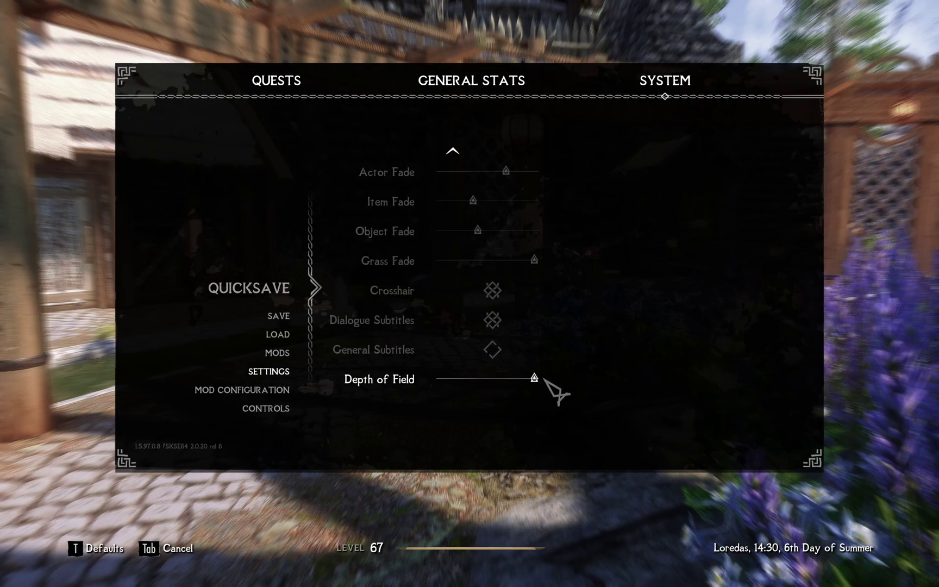
{"action": "left_click_drag", "start_coordinate": [535, 377], "coordinate": [392, 377]}
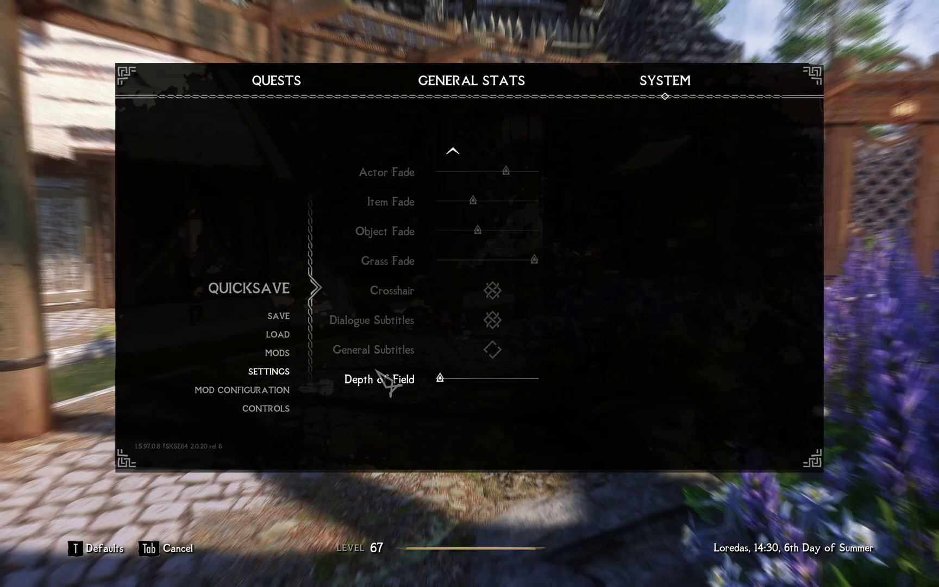
{"action": "key", "text": "Tab"}
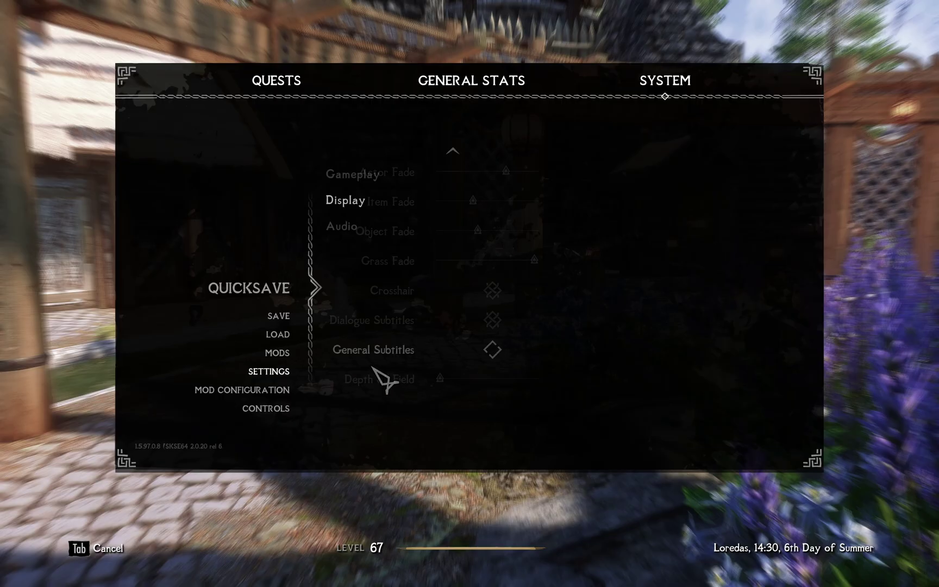
{"action": "key", "text": "Tab"}
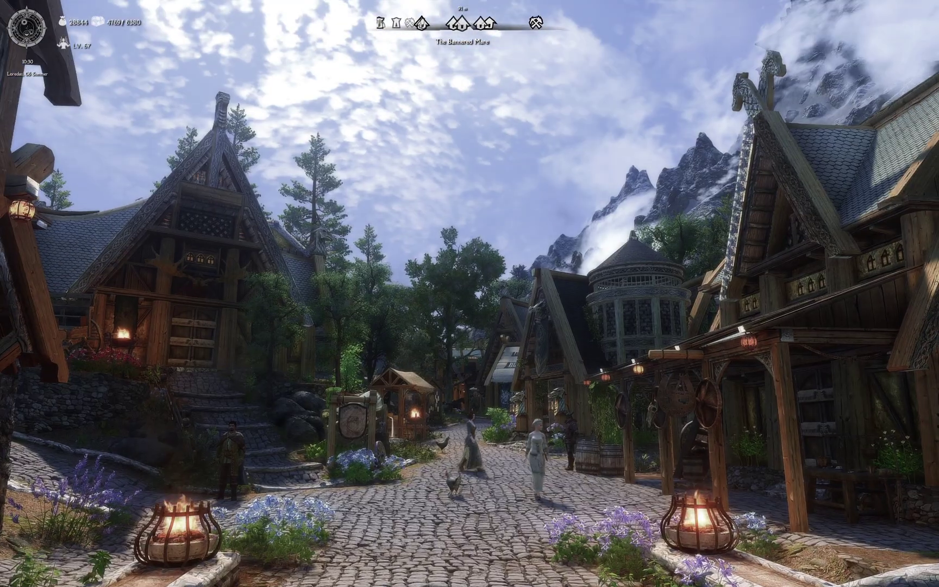
Check the upscaler overlay's About page shows upscaling and frame generation, then resume playing.
{"action": "key", "text": "End"}
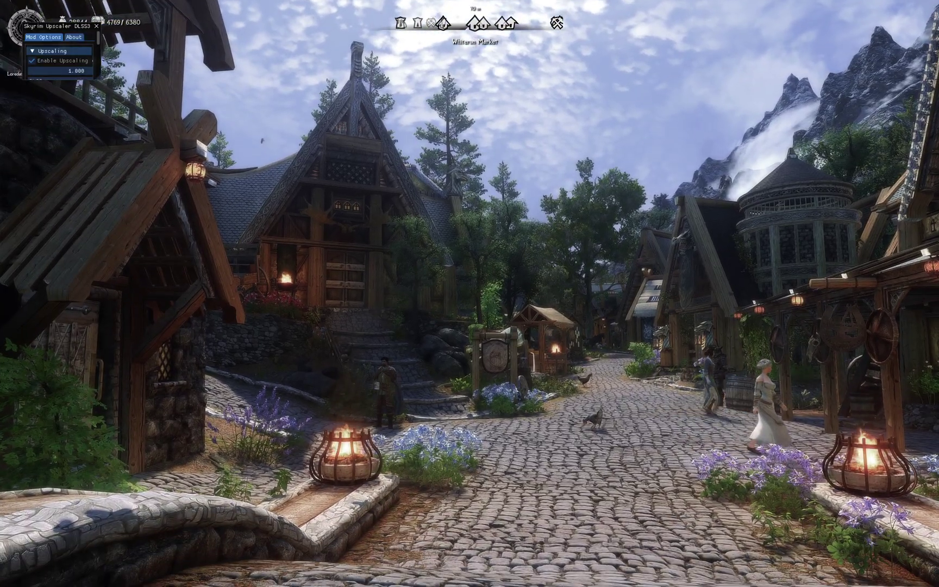
{"action": "key", "text": "Escape"}
{"action": "mouse_move", "coordinate": [99, 41]}
{"action": "left_mouse_down"}
{"action": "mouse_move", "coordinate": [101, 74]}
{"action": "mouse_move", "coordinate": [99, 33]}
{"action": "left_mouse_up"}
{"action": "left_click", "coordinate": [74, 36]}
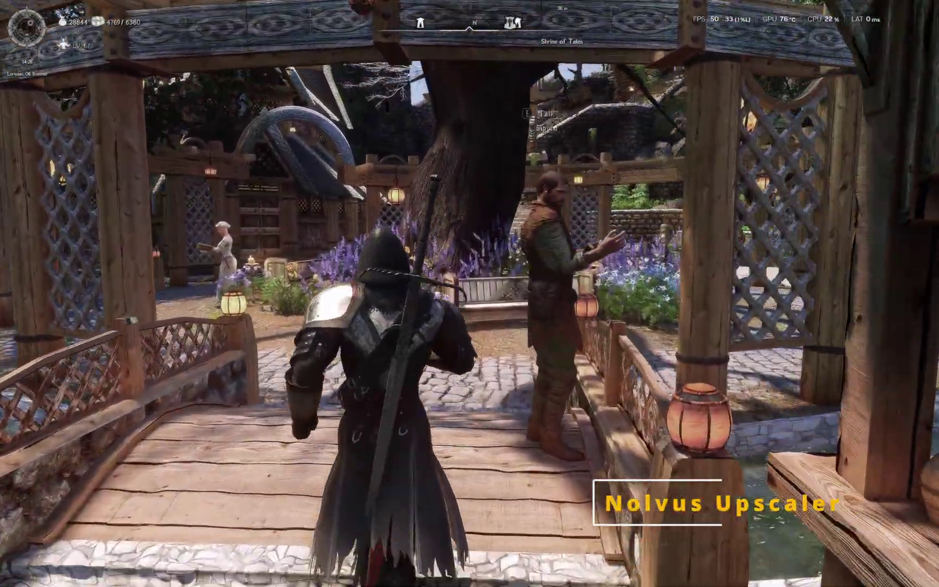
{"action": "key", "text": "w"}
{"action": "key", "text": "w"}
{"action": "key", "text": "w"}
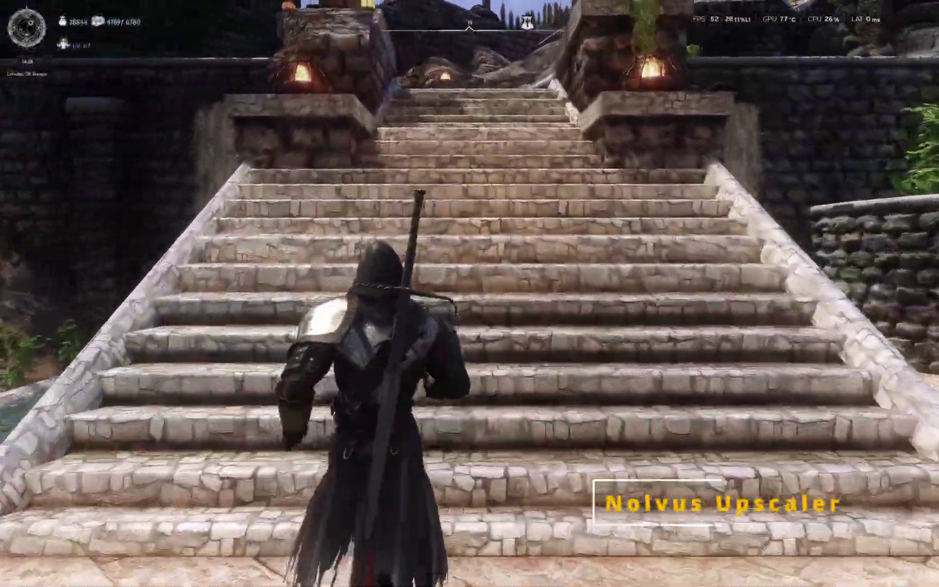
{"action": "key", "text": "w"}
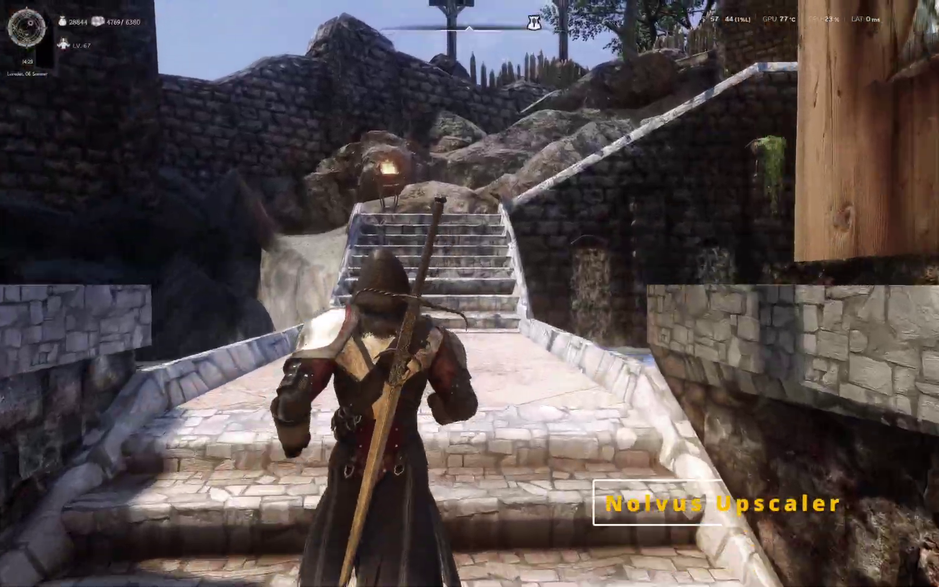